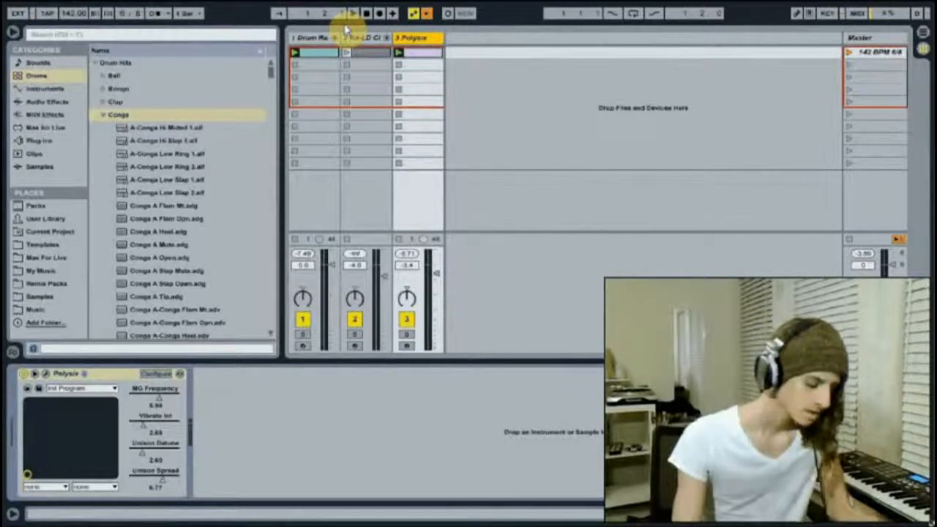
- Deactivate all three tracks, leaving only the Polysix track soloed
key("F1")
key("F2")
key("F3")
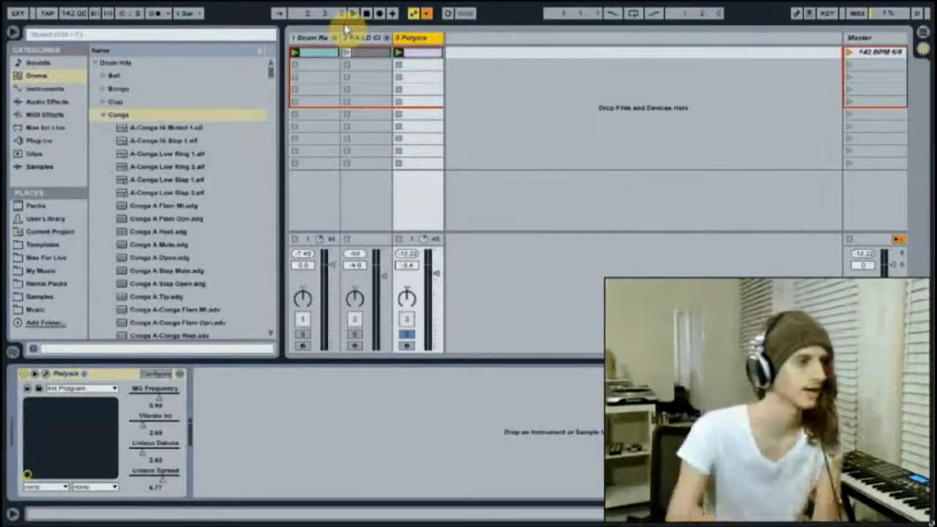
- Add an Auto Pan effect to the Polysix track with a 59.5 % amount and a 1/16 rate
left_click(46, 103)
left_click(147, 102)
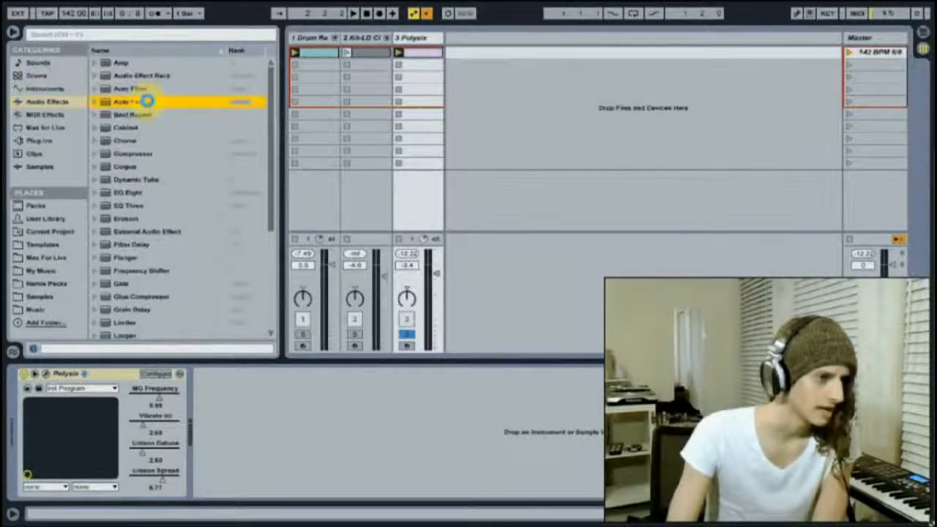
double_click(147, 102)
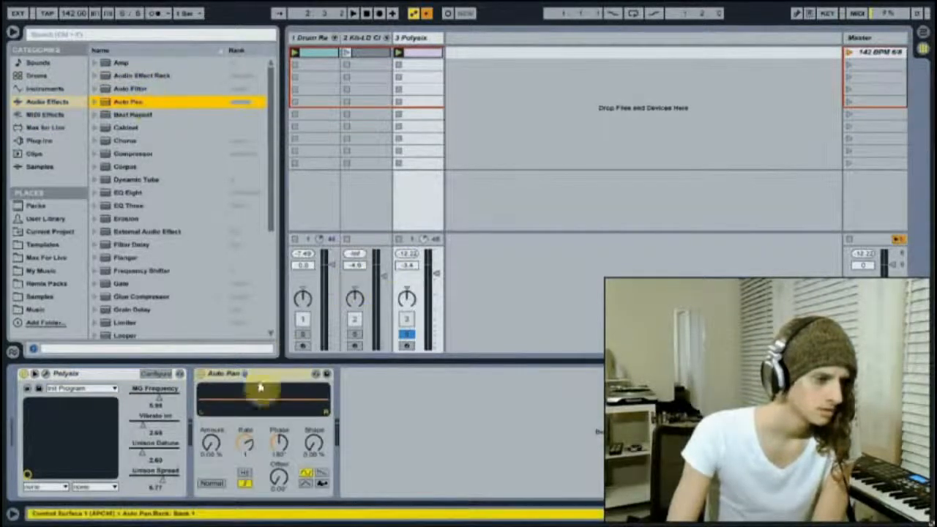
mouse_move(211, 443)
left_mouse_down()
mouse_move(211, 432)
mouse_move(216, 445)
left_mouse_up()
key("space")
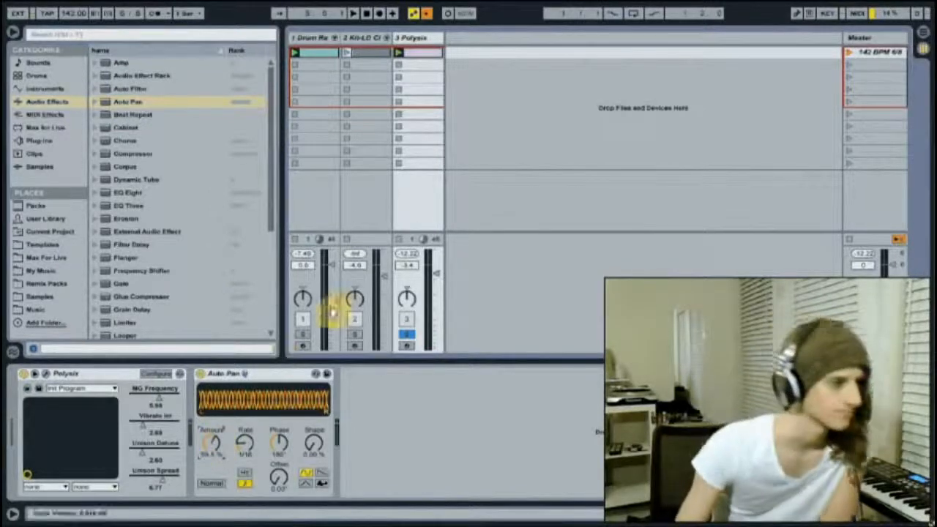
- Insert a Saturator after Auto Pan and set its drive to 36 dB and its output to about -12 dB
scroll(208, 305, "down", 5)
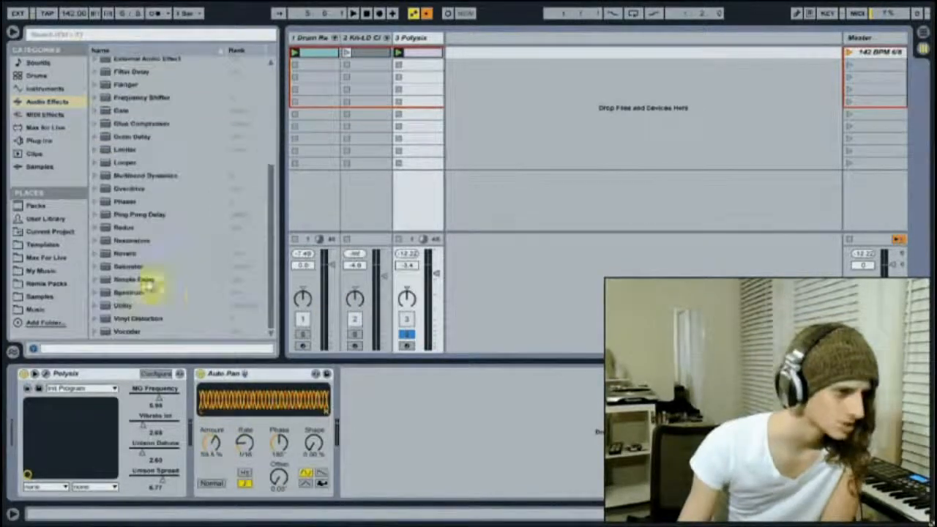
left_click_drag(123, 267, 366, 431)
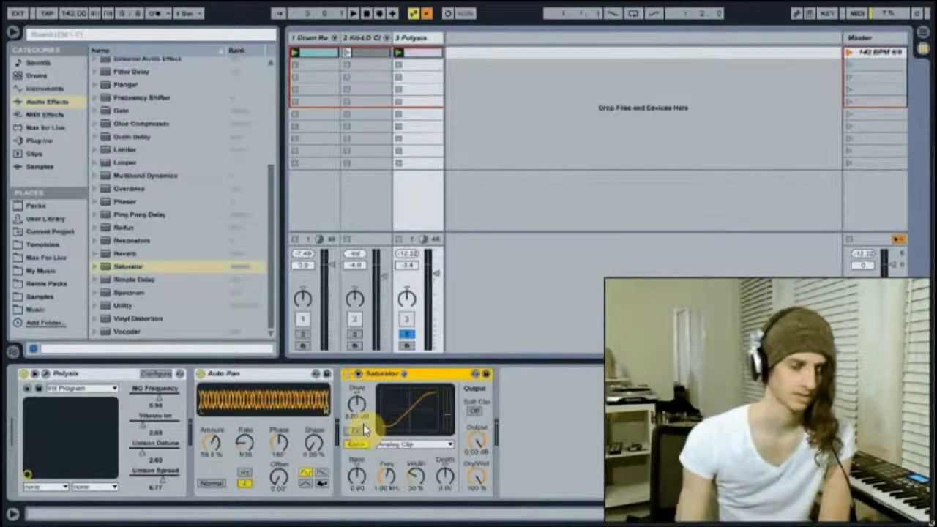
key("space")
left_click_drag(356, 405, 357, 384)
left_click_drag(482, 445, 482, 458)
left_click_drag(357, 405, 357, 367)
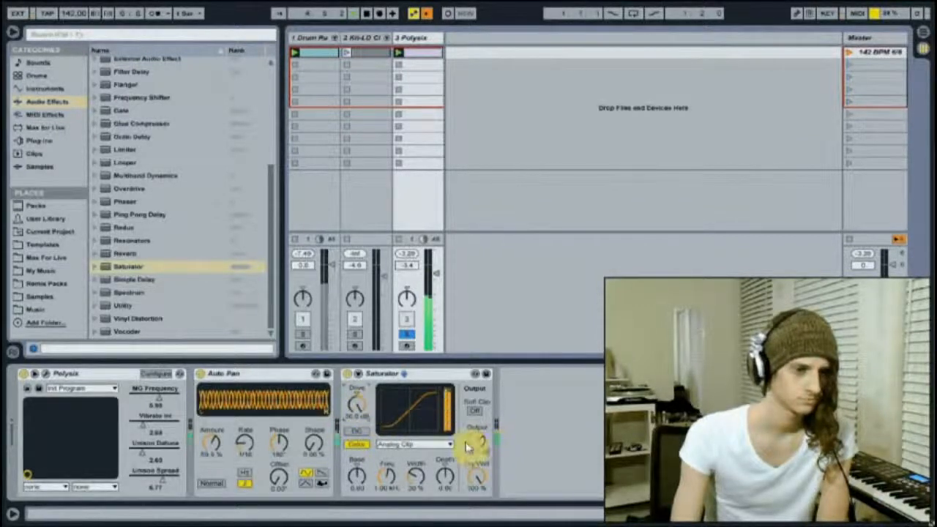
left_click_drag(481, 445, 480, 456)
key("space")
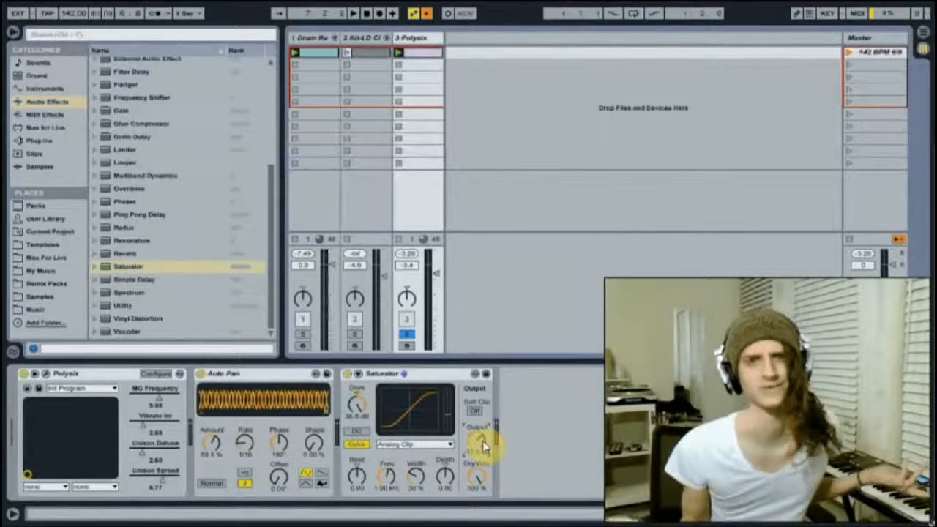
- Try the Saturator ahead of Auto Pan in the device chain and delete it
left_click(414, 375)
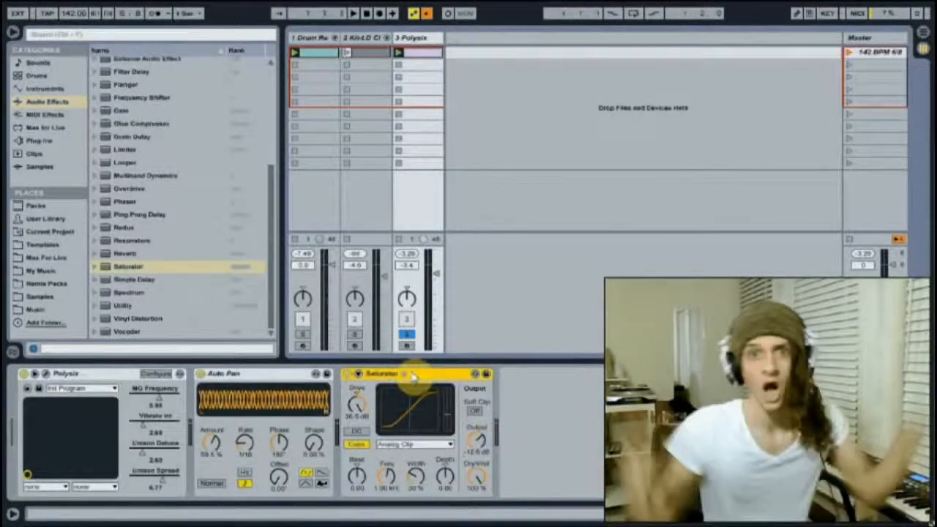
left_click_drag(414, 375, 209, 395)
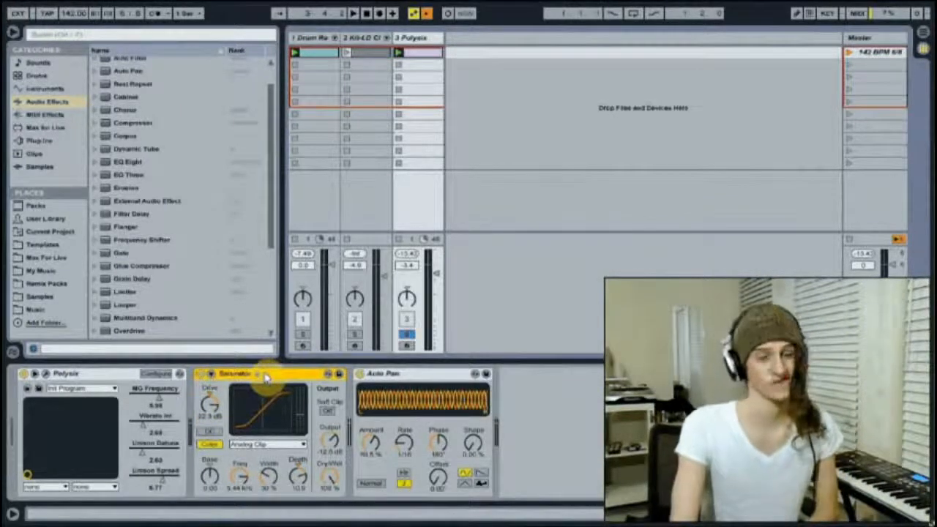
key("Delete")
- Add an Audio Effect Rack after Auto Pan and load an EQ Three into it as the first chain
scroll(150, 230, "up", 2)
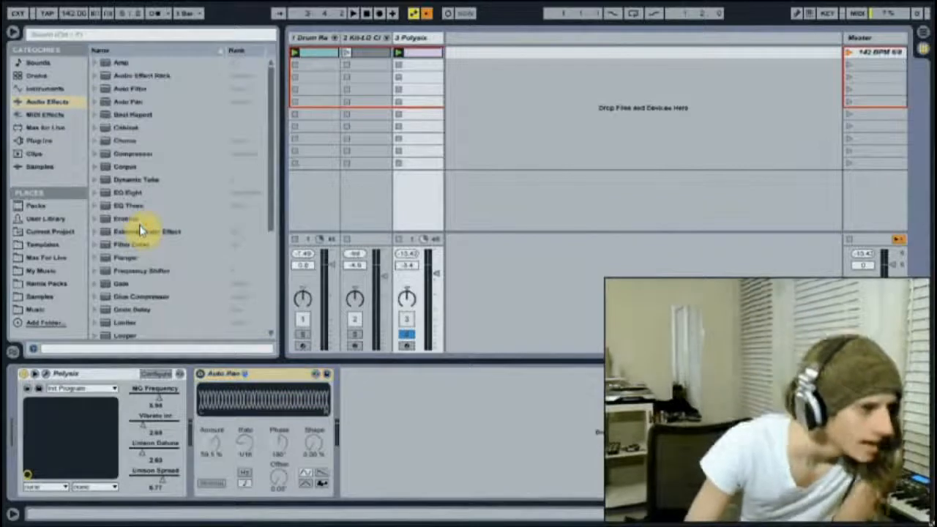
left_click(129, 66)
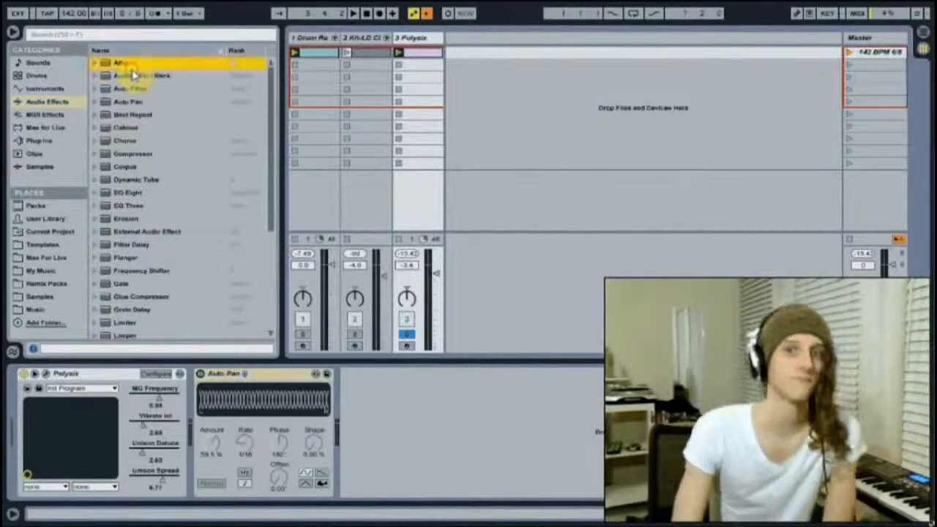
left_click_drag(157, 76, 425, 442)
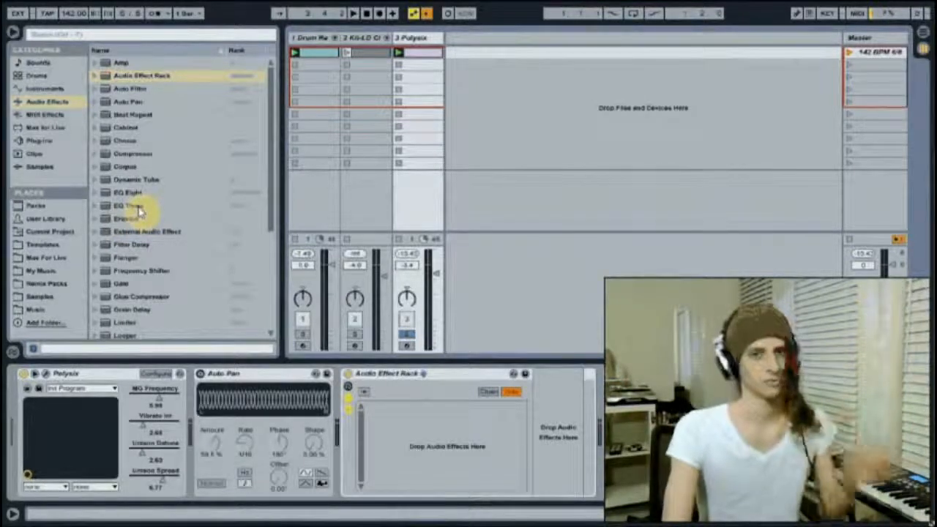
left_click(131, 205)
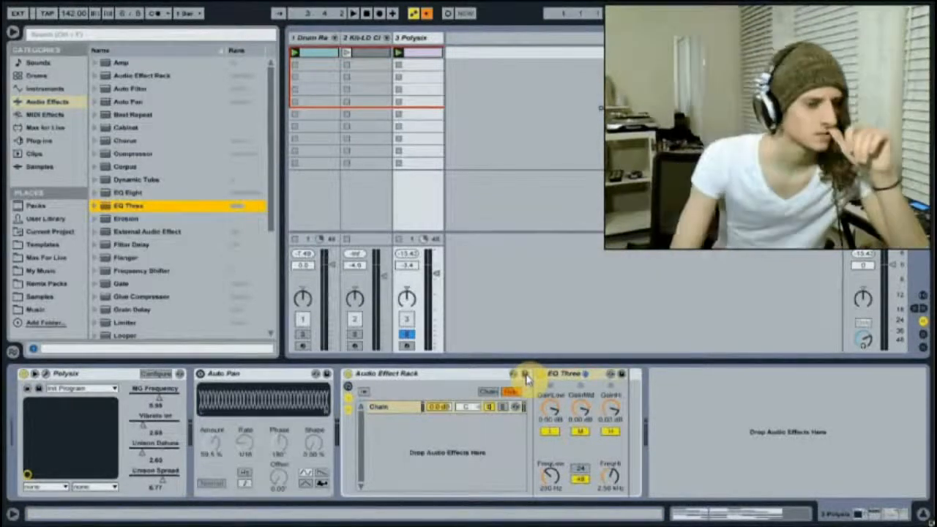
- Enable Flat Response on the EQ Three and save the device as its default preset
left_click(570, 376)
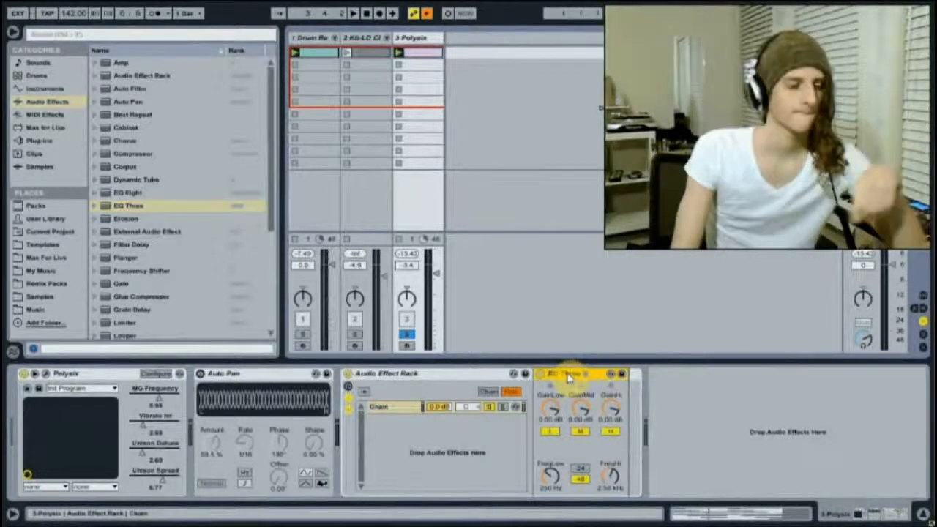
right_click(571, 377)
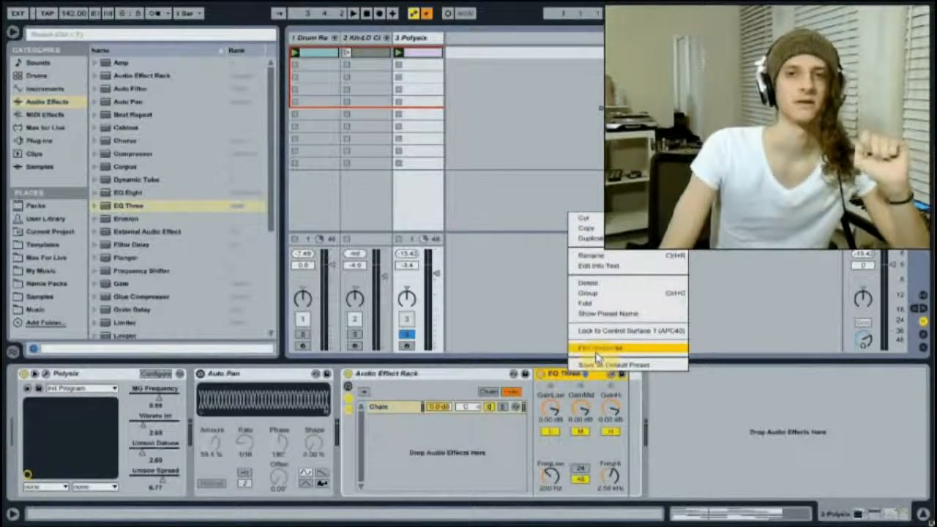
left_click(597, 355)
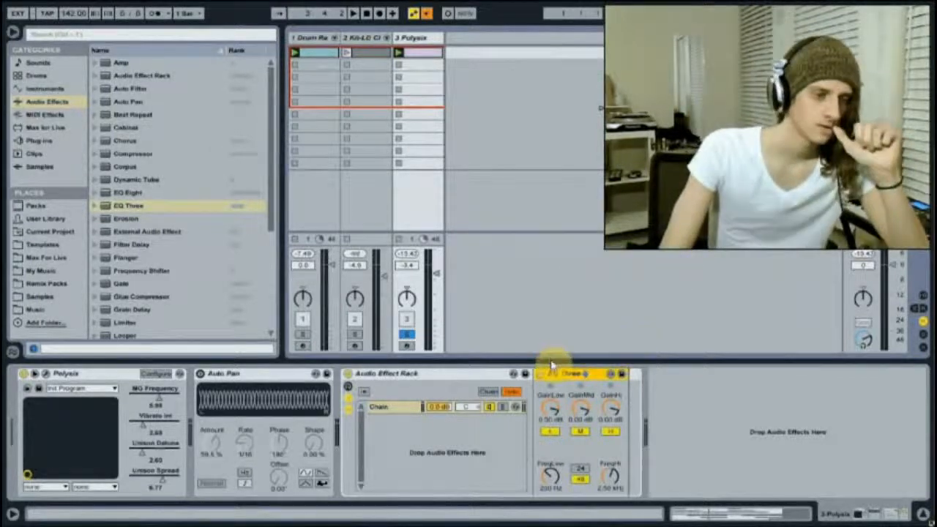
right_click(569, 375)
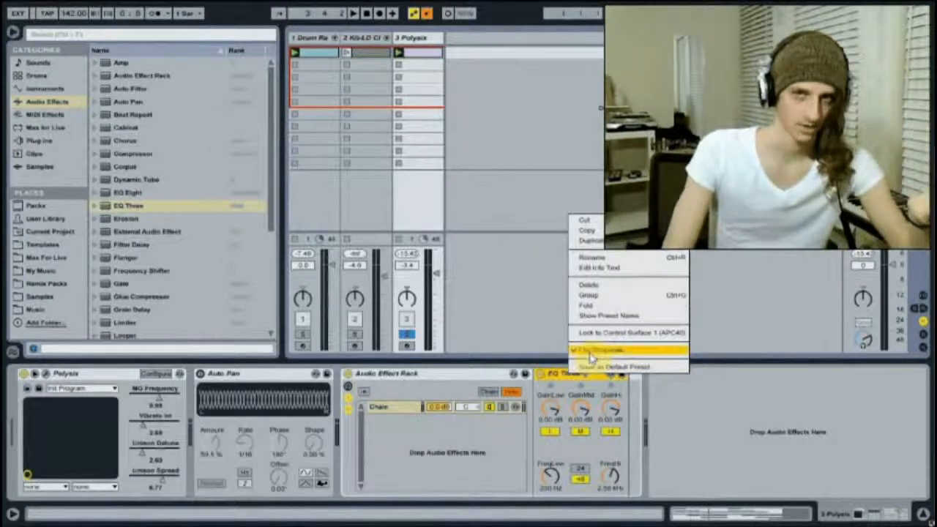
left_click(585, 367)
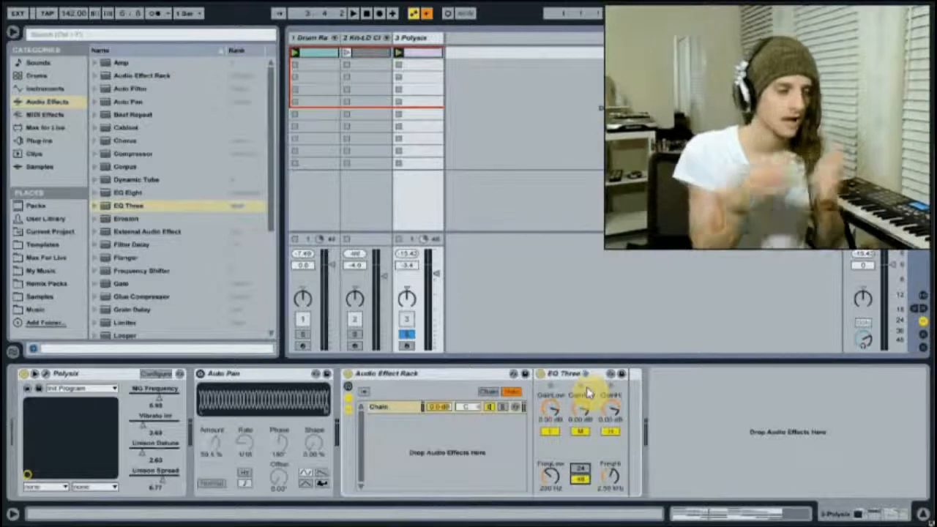
- Create two more chains in the Audio Effect Rack and name the three chains Low, Mid and High
left_click_drag(588, 393, 419, 473)
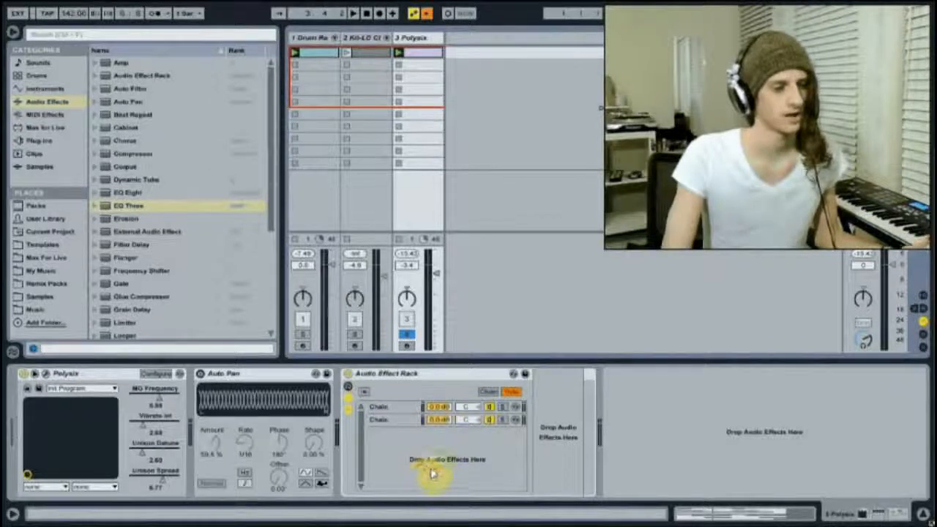
left_click(399, 409)
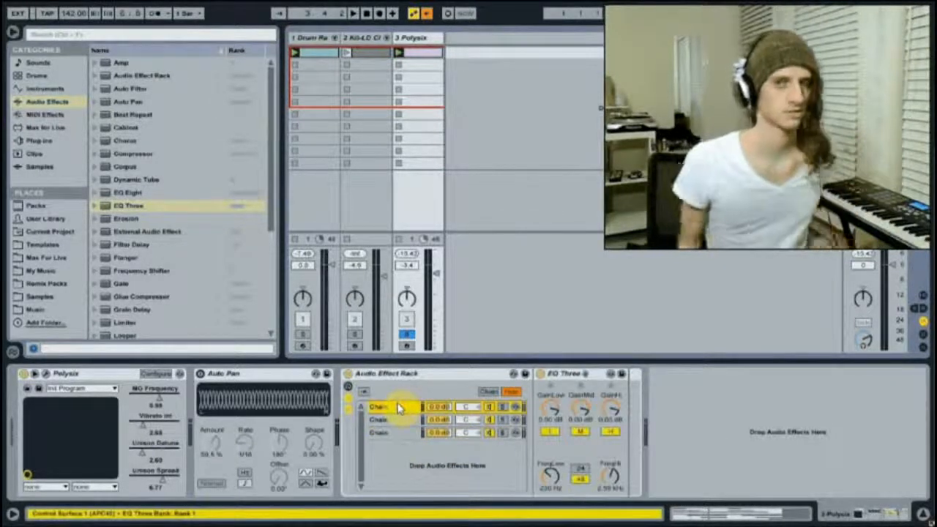
type("Low")
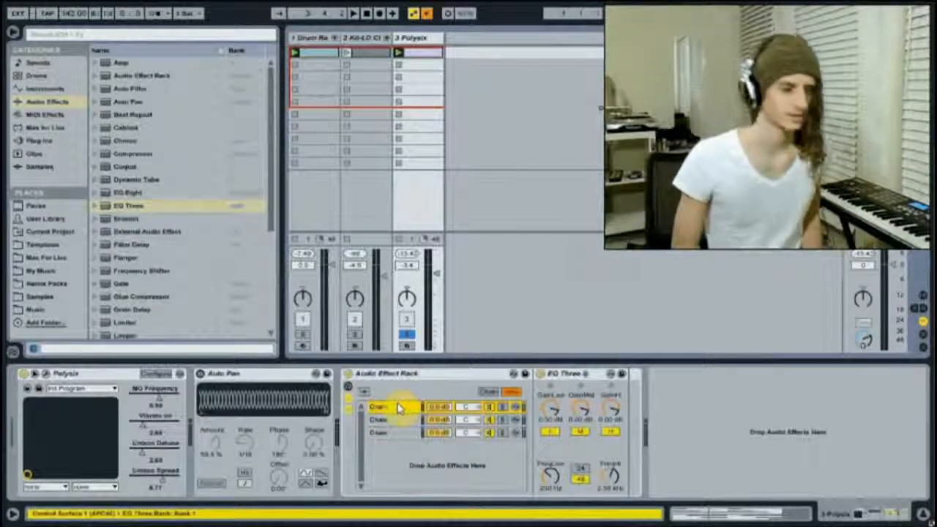
key("Tab")
key("Tab")
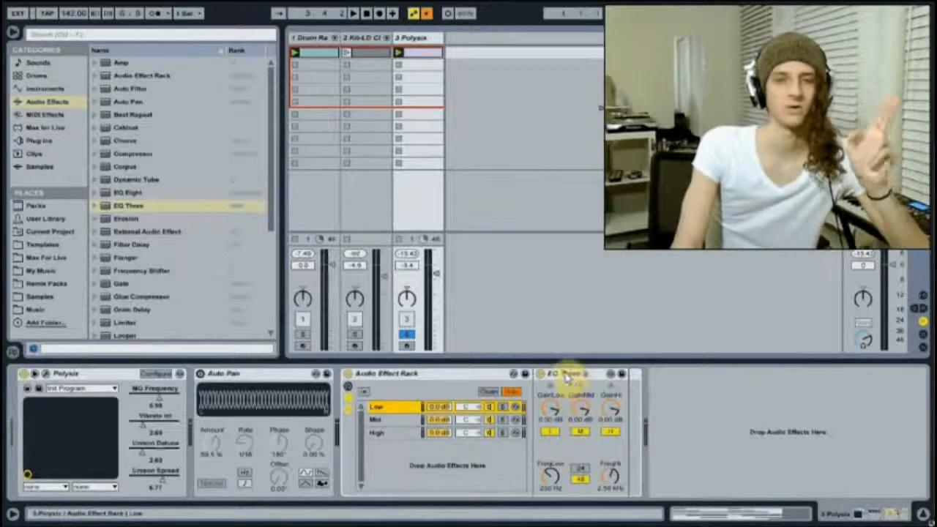
- Copy the Low chain's EQ Three into the Mid and High chains and check each chain
left_click_drag(566, 376, 424, 423)
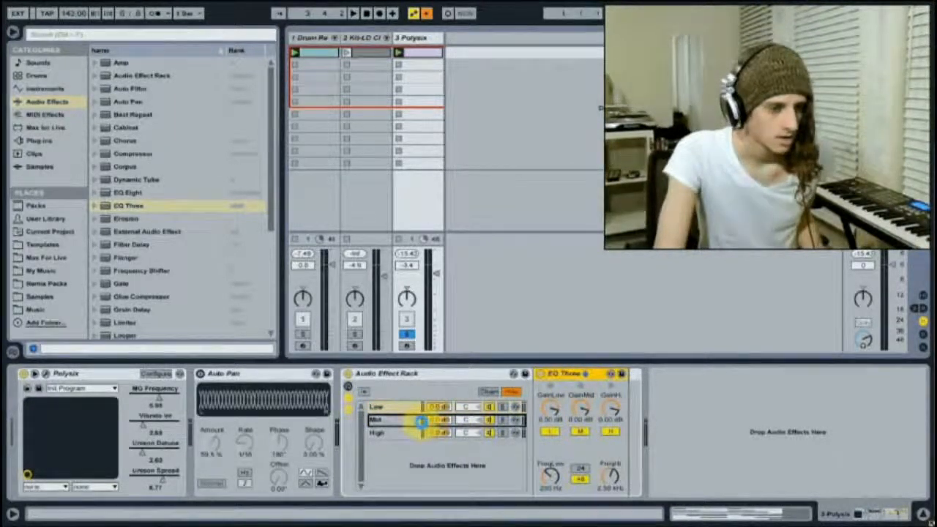
left_click(413, 434)
left_click(403, 423)
left_click(399, 410)
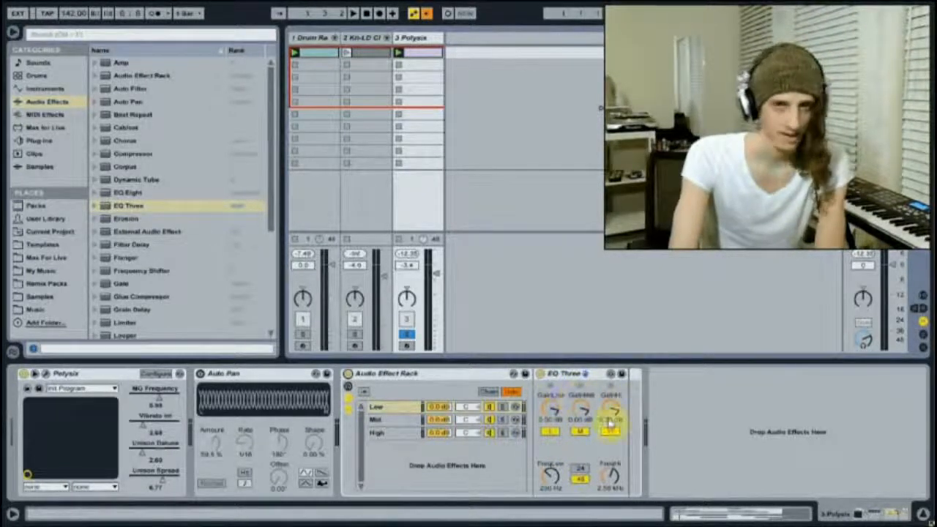
- Solo the Low chain and turn off the mid and high bands in its EQ Three during playback
left_click(550, 433)
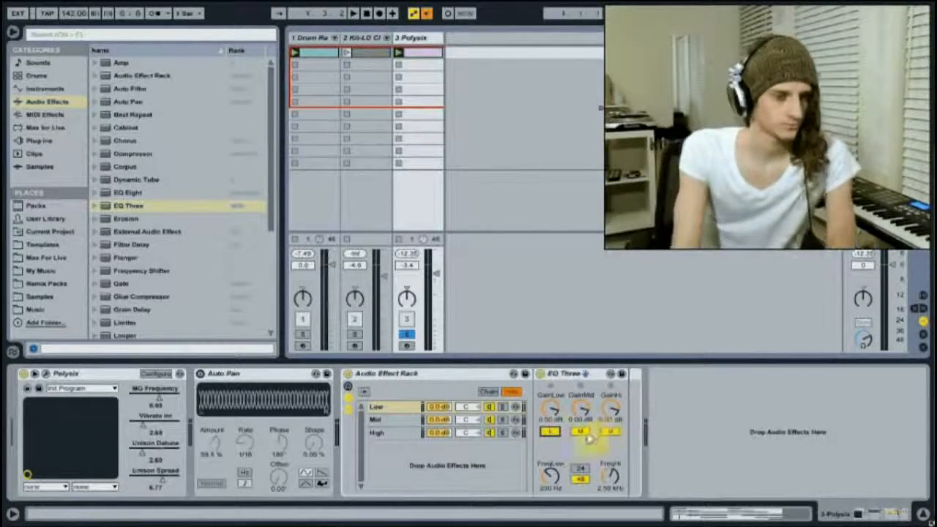
left_click(551, 432)
left_click(502, 407)
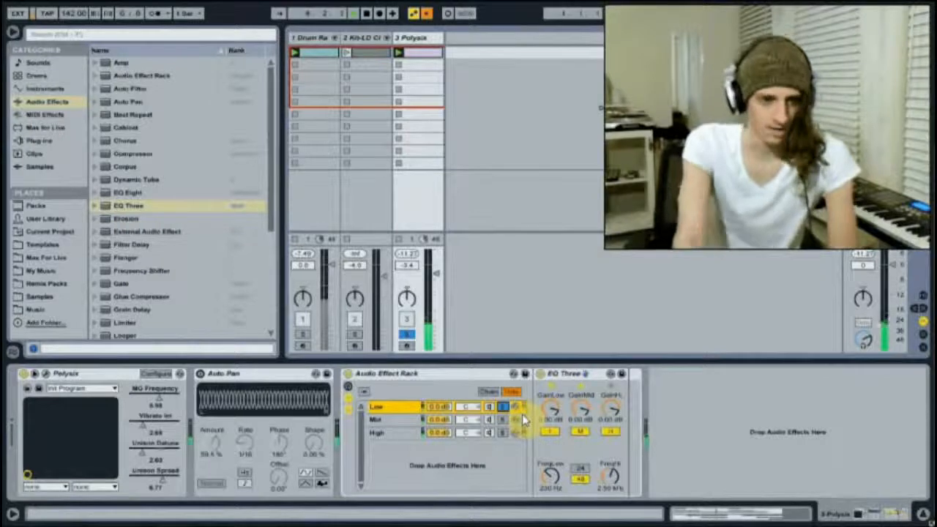
left_click(580, 432)
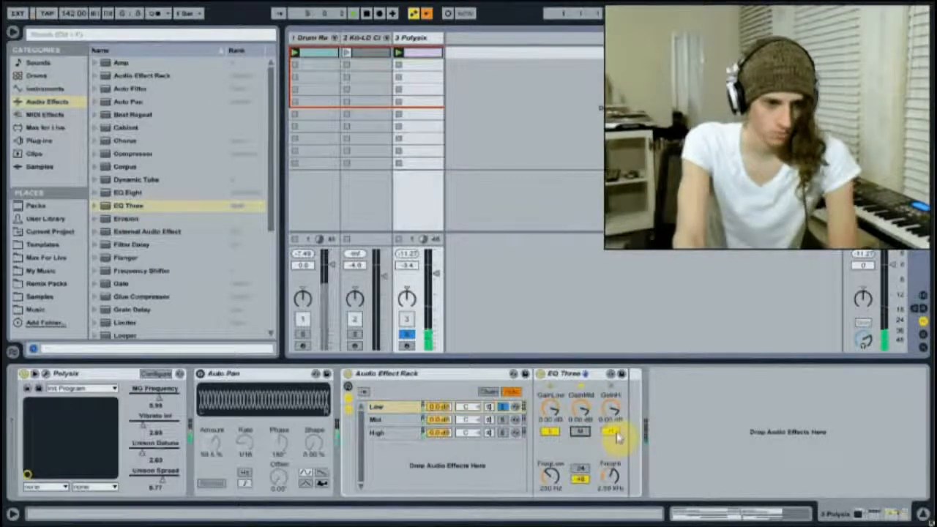
left_click(612, 432)
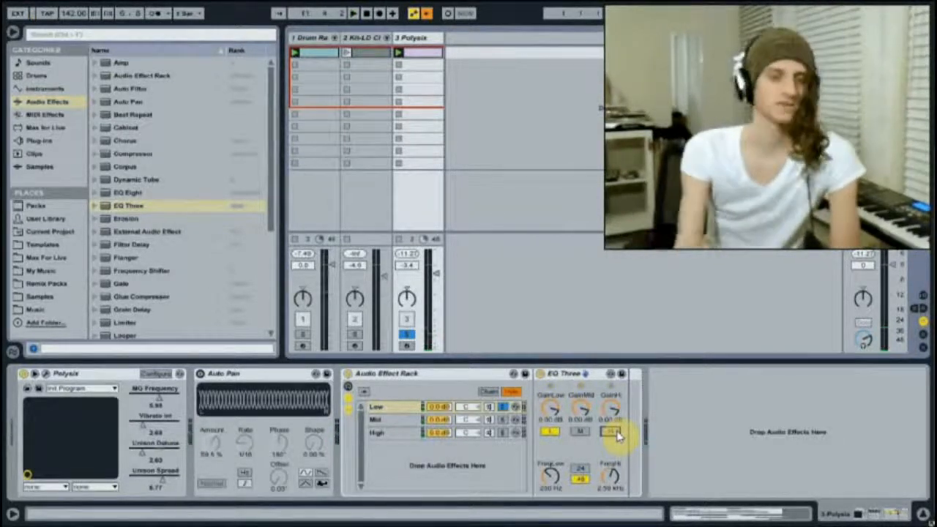
key("space")
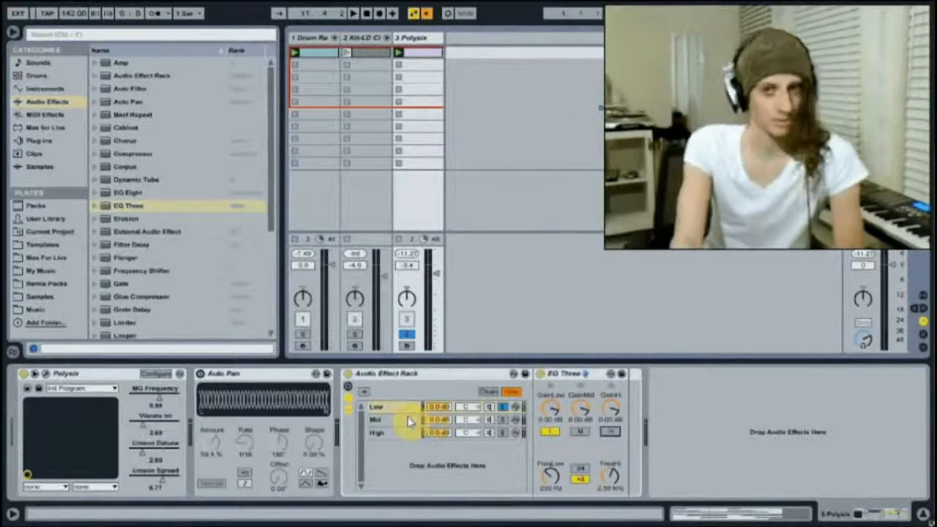
- Turn off the low and high bands in the Mid chain's EQ Three and the low and mid bands in the High chain's
left_click(503, 420)
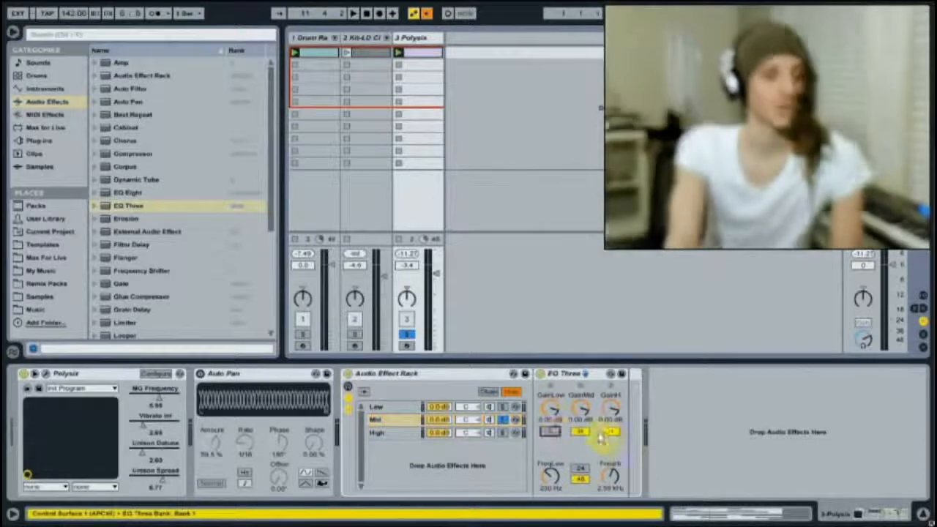
left_click(610, 432)
left_click(415, 434)
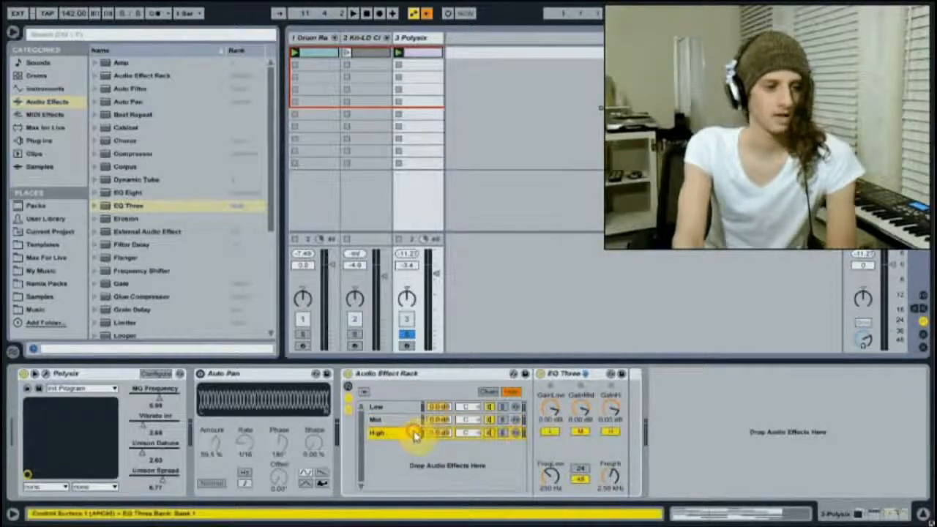
left_click(550, 431)
left_click(579, 432)
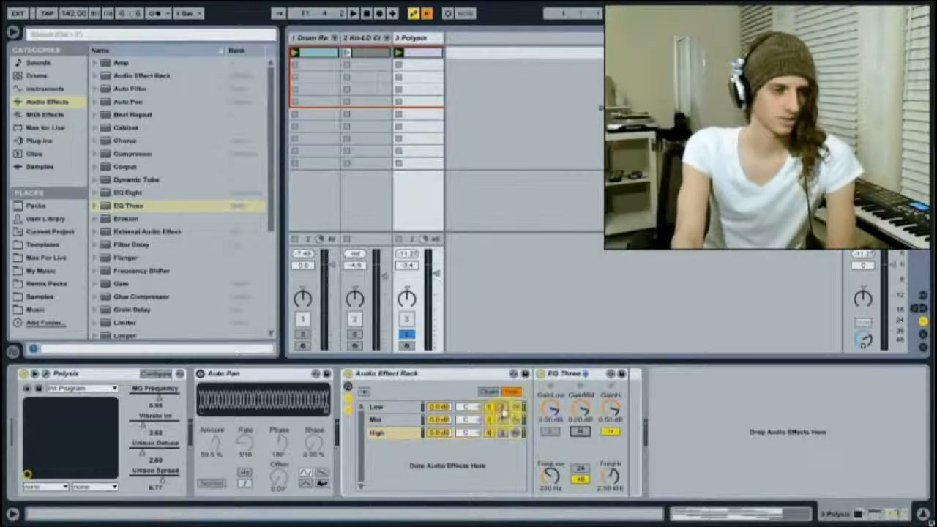
- Solo the Low, Mid and High chains one after another during playback to audition each frequency band
left_click(503, 407)
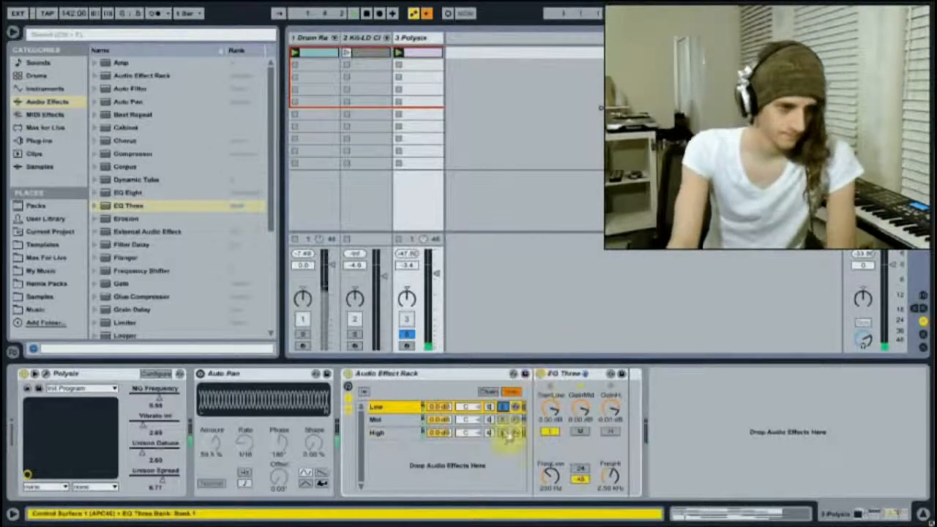
left_click(503, 420)
left_click(504, 432)
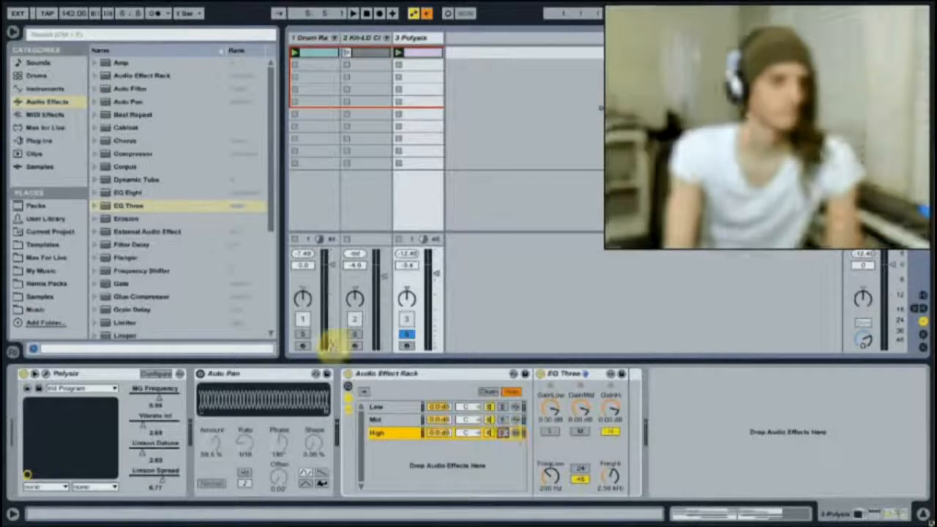
- Switch the whole Audio Effect Rack off and back on during playback to compare the sound with and without it
left_click(383, 375)
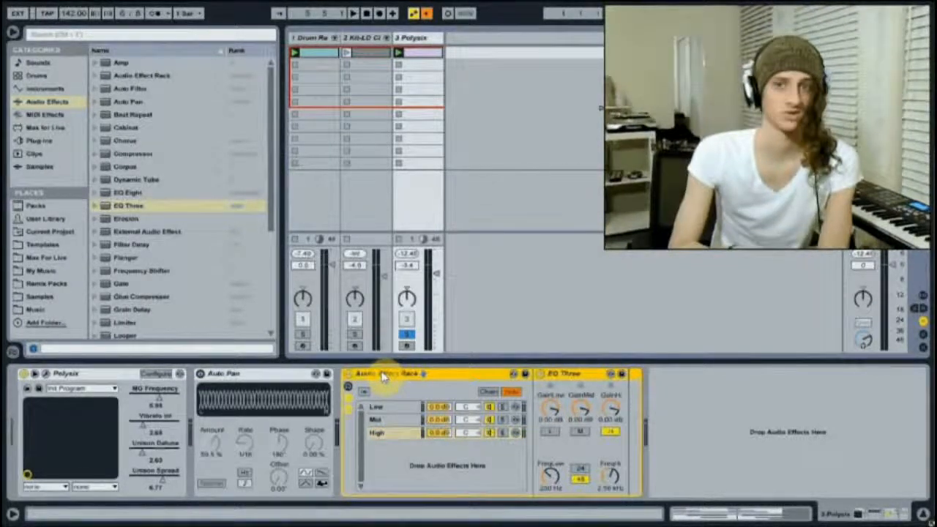
key("space")
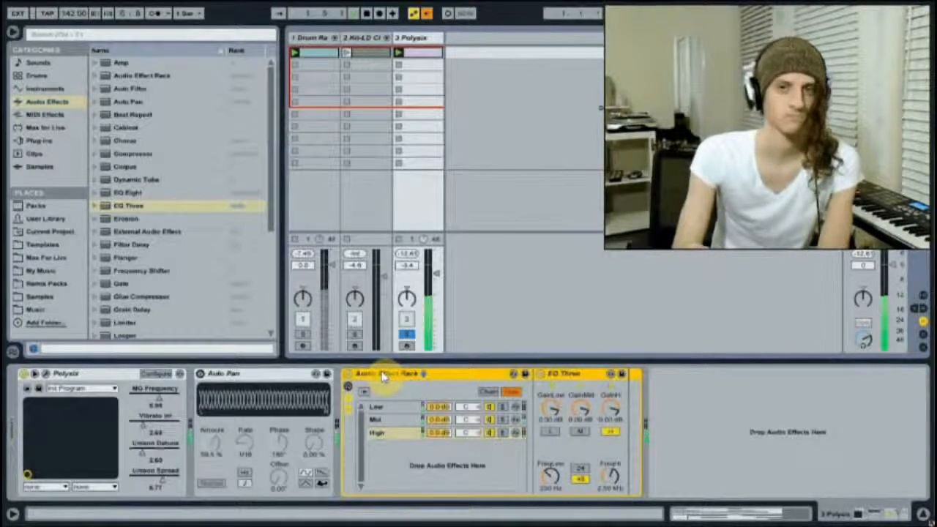
key("0")
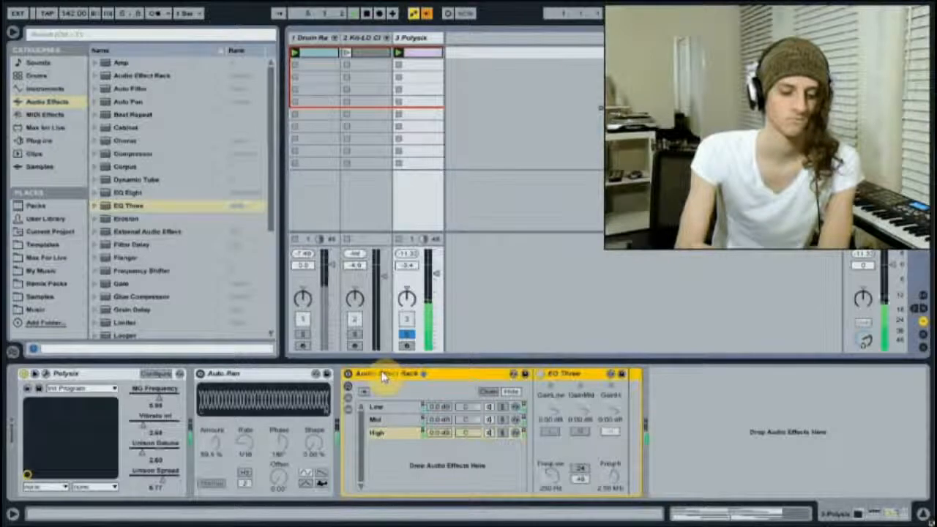
key("0")
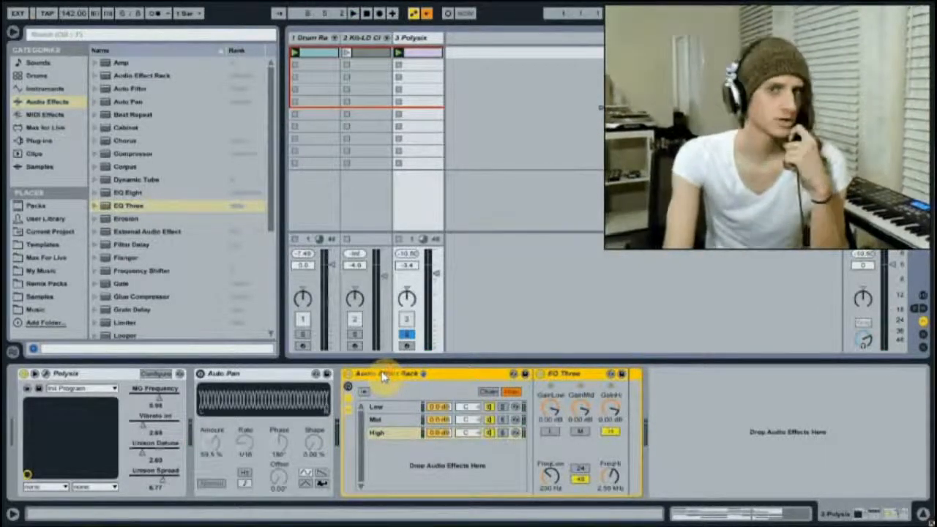
- Move the Auto Pan into the rack's Mid chain after its EQ Three and adjust its Amount during playback
left_click(416, 436)
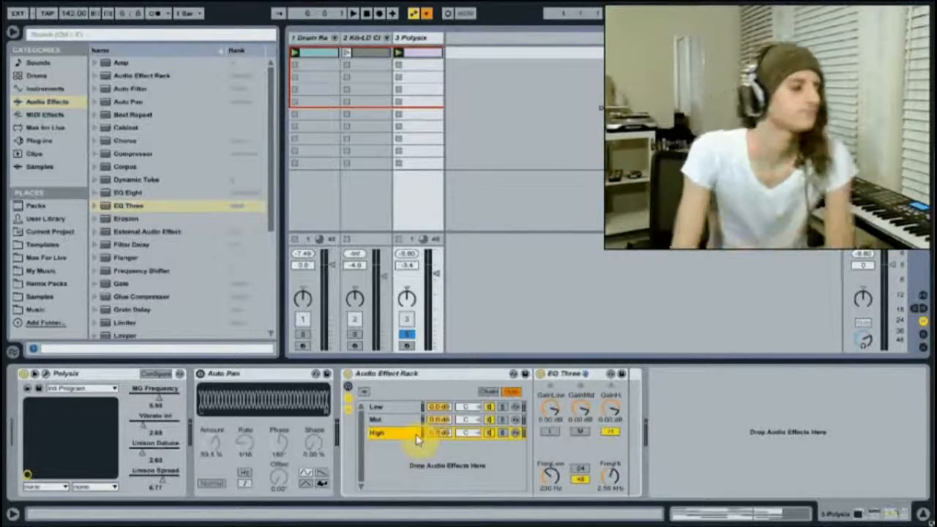
left_click(223, 374)
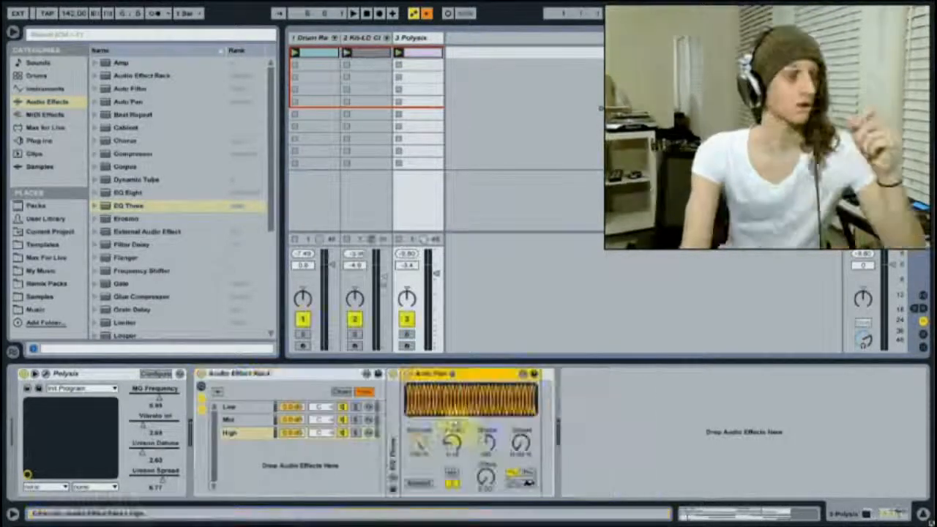
mouse_move(454, 425)
left_mouse_down()
mouse_move(247, 446)
mouse_move(235, 425)
mouse_move(242, 416)
left_mouse_up()
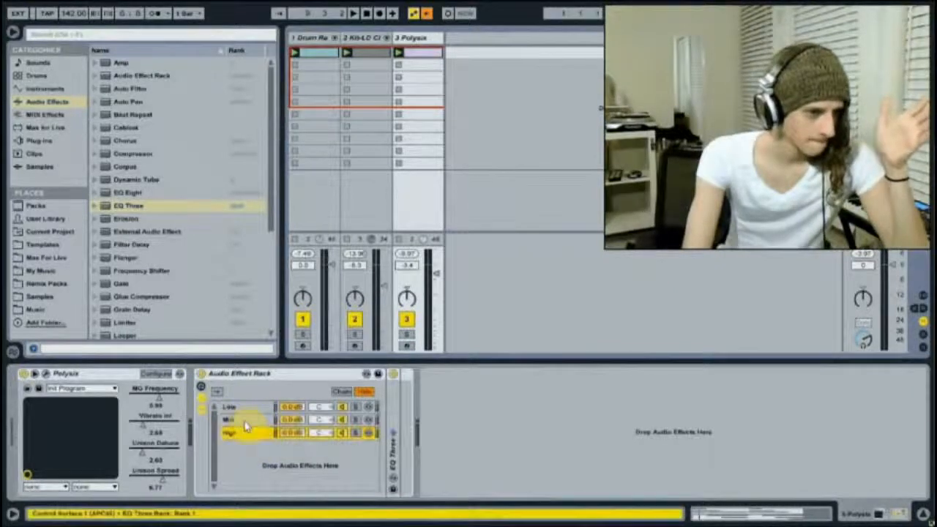
left_click(238, 422)
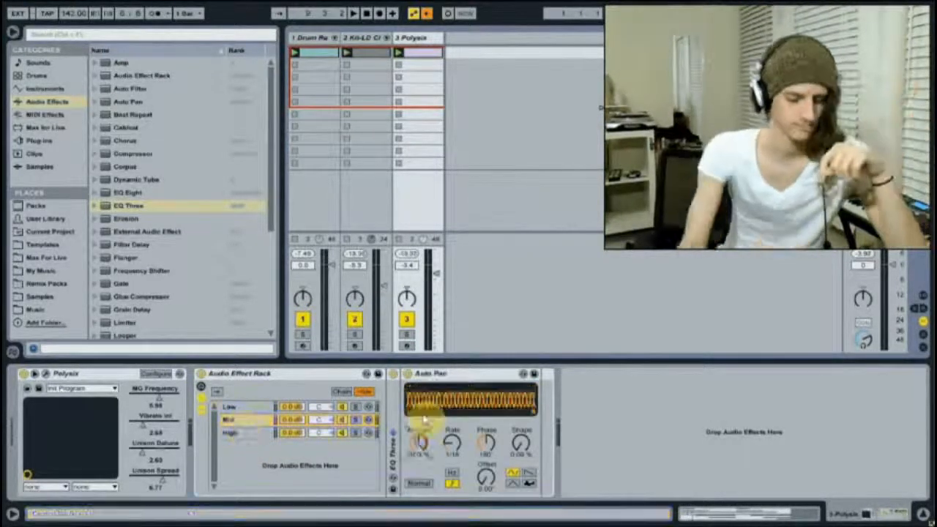
key("space")
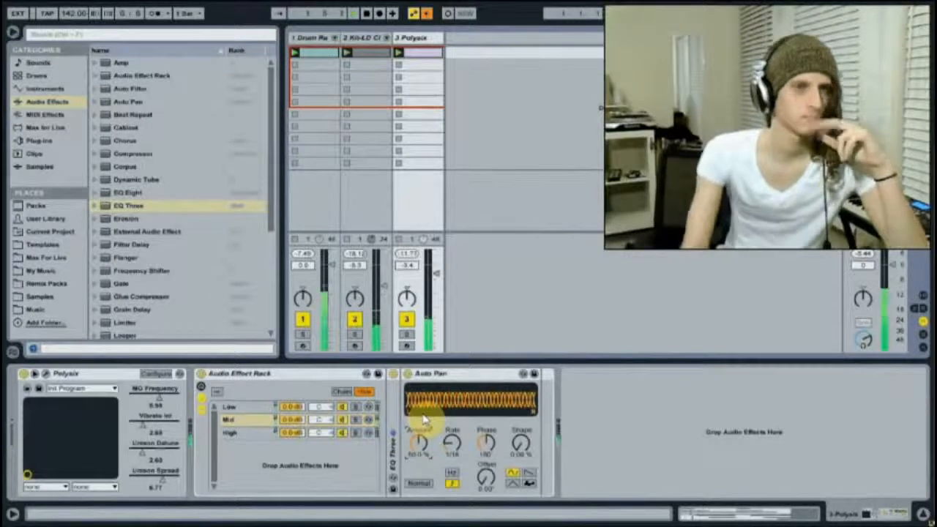
left_click_drag(417, 444, 418, 440)
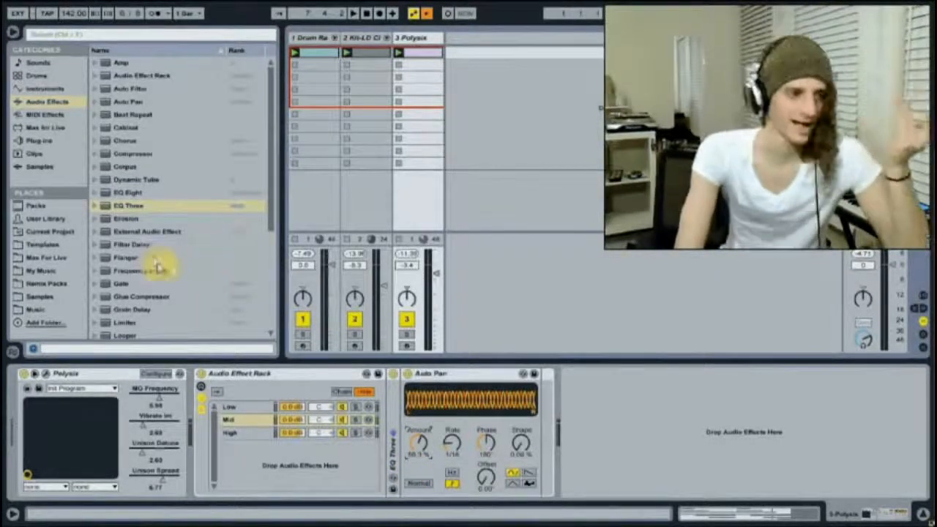
- Add a Saturator and a Redux to the High chain after its EQ Three
scroll(190, 278, "down", 5)
left_click_drag(135, 277, 245, 431)
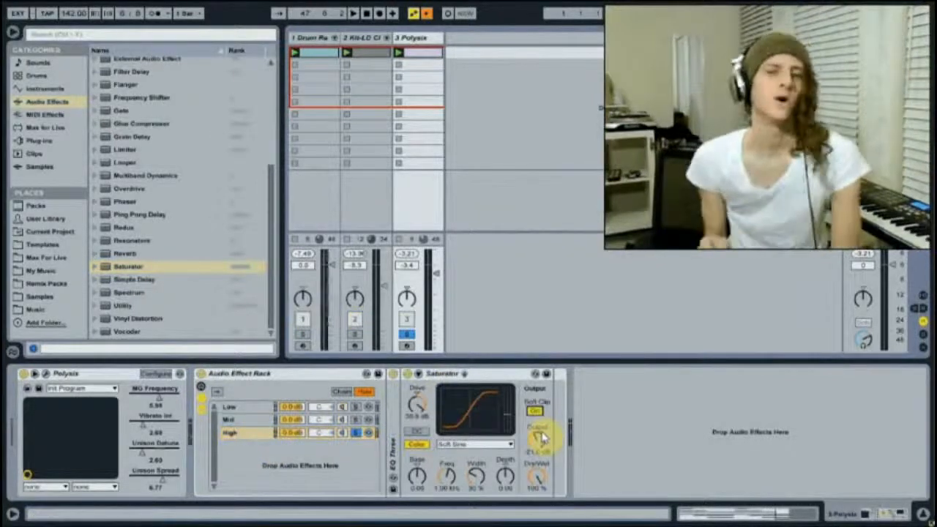
left_click_drag(121, 228, 358, 435)
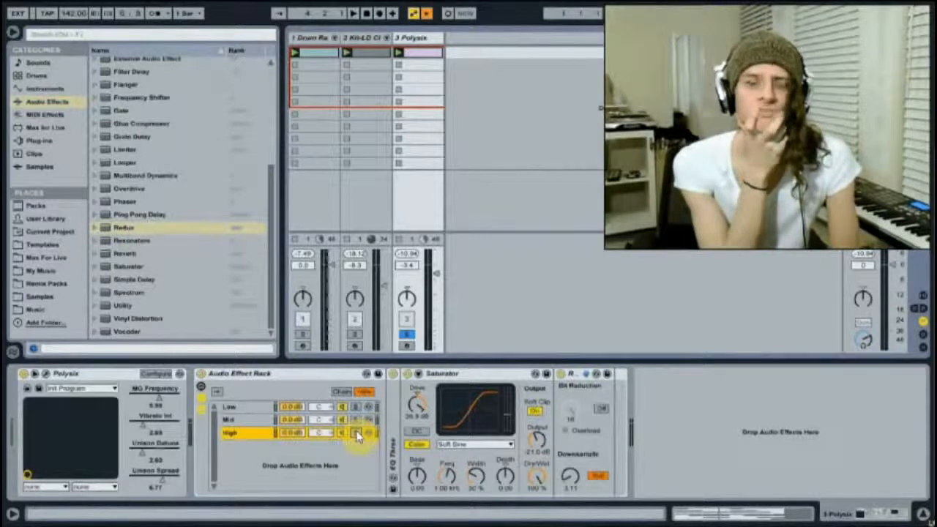
- Move the Auto Pan out of the Mid chain to after the Audio Effect Rack and raise its Amount during playback
left_click(256, 420)
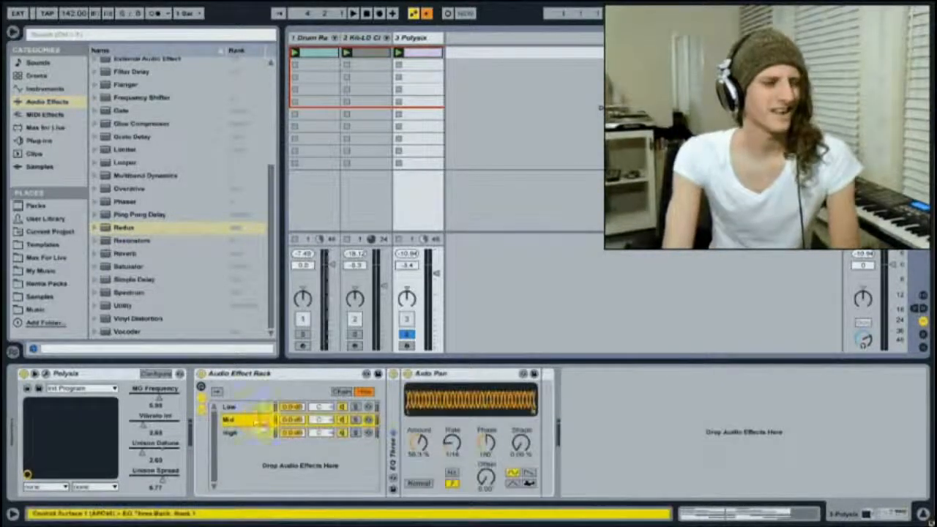
left_click(430, 374)
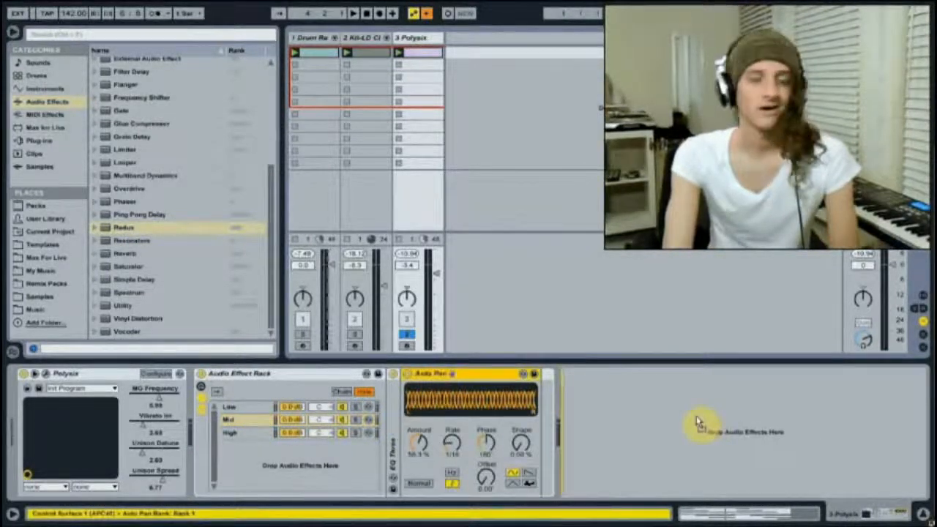
left_click_drag(697, 420, 668, 420)
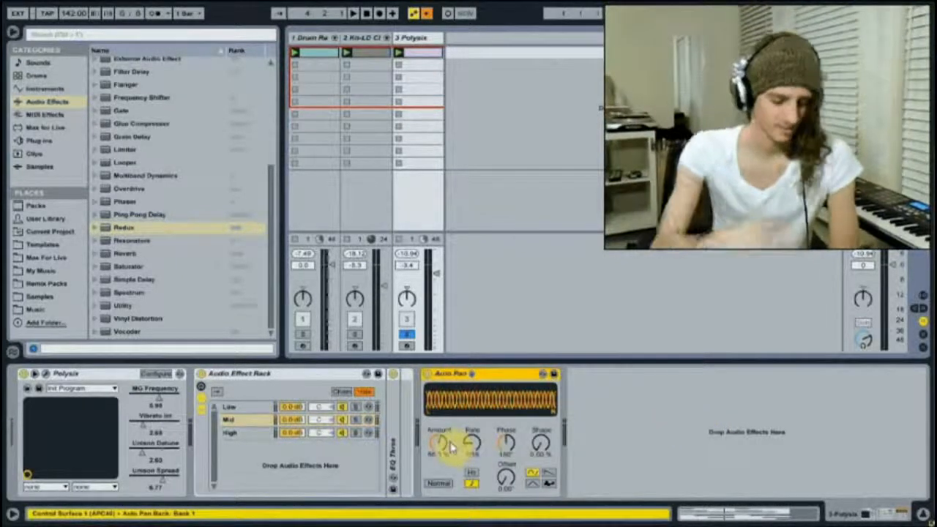
key("space")
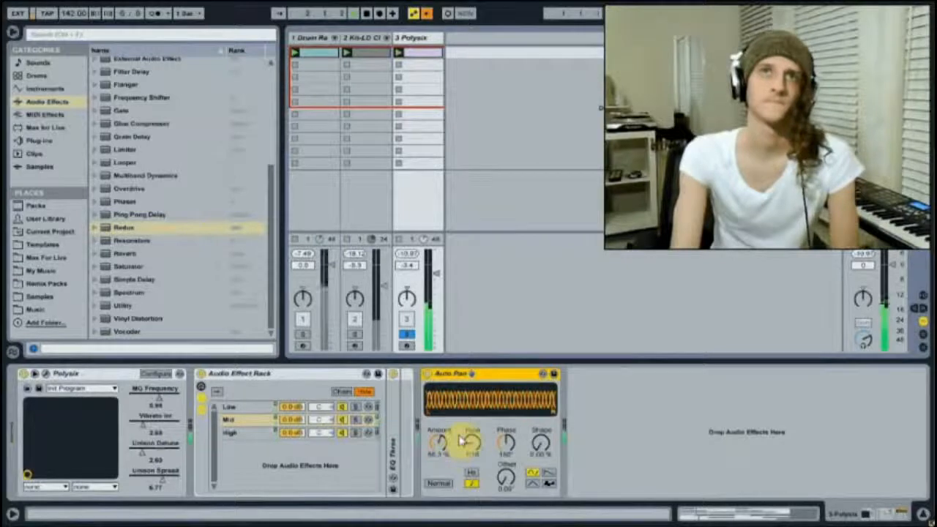
left_click_drag(441, 445, 441, 438)
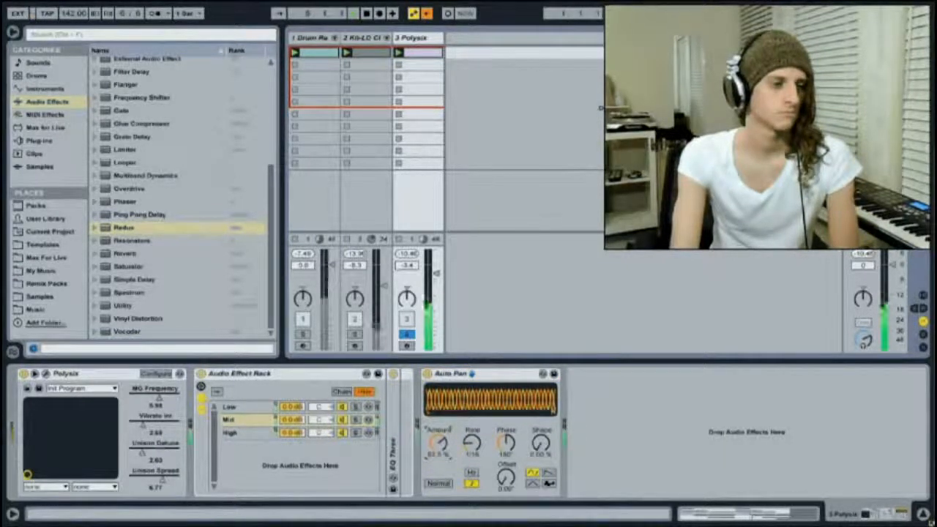
- Set the Low chain's volume to 2.1 dB and the High chain's to -4.2 dB, checking the balance during playback
left_click(232, 433)
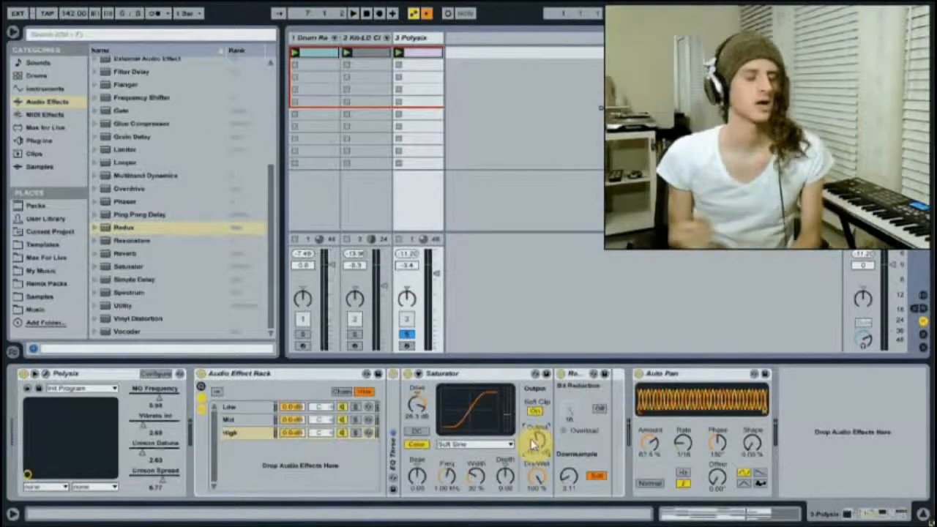
left_click(291, 408)
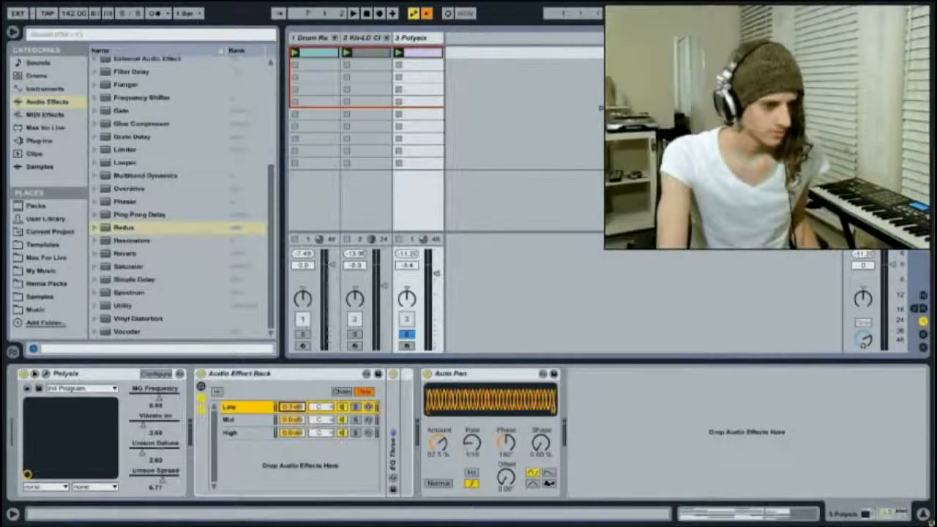
left_click_drag(292, 407, 293, 438)
key("space")
left_click_drag(296, 435, 295, 442)
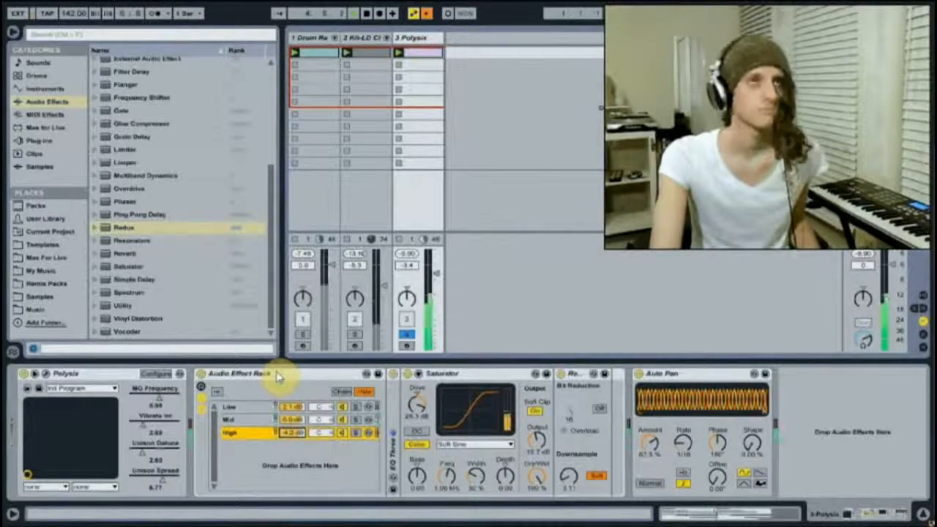
key("space")
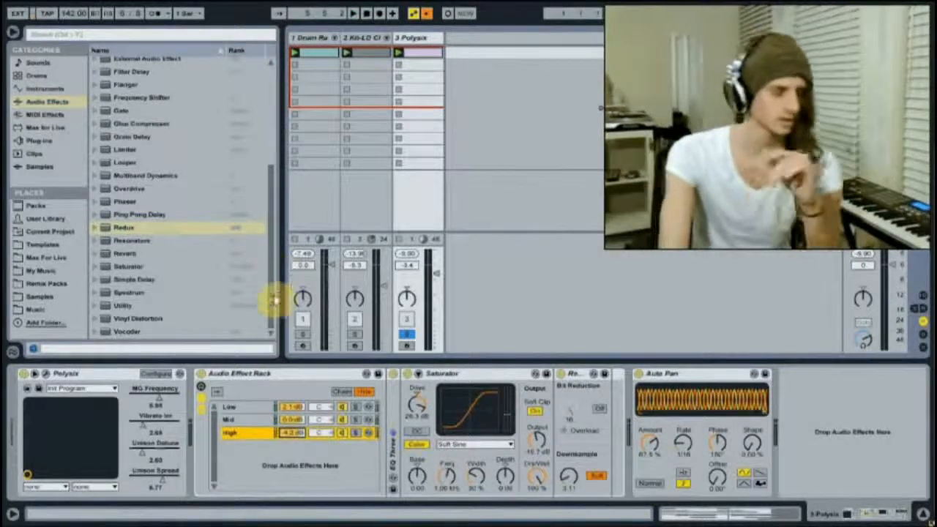
- Unfold the High chain's EQ Three, solo that chain and sweep the FreqHi crossover during playback
double_click(393, 404)
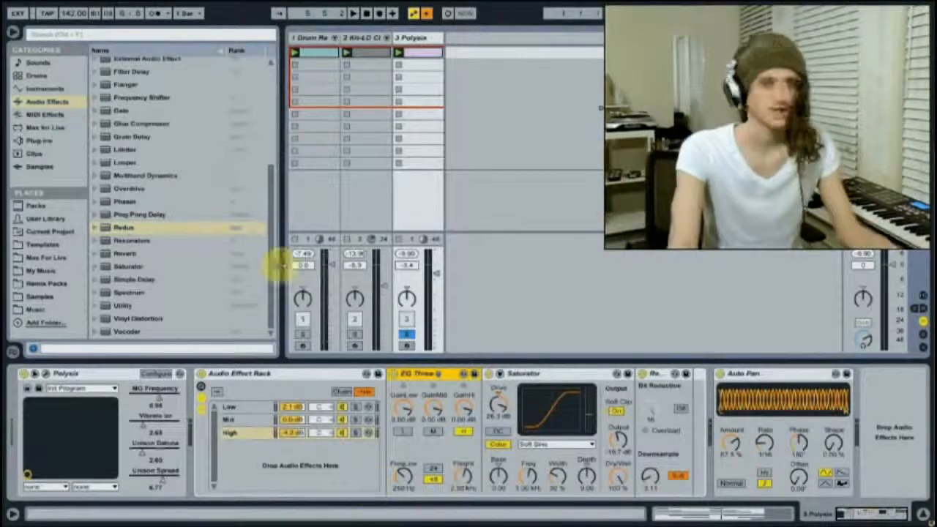
left_click(355, 433)
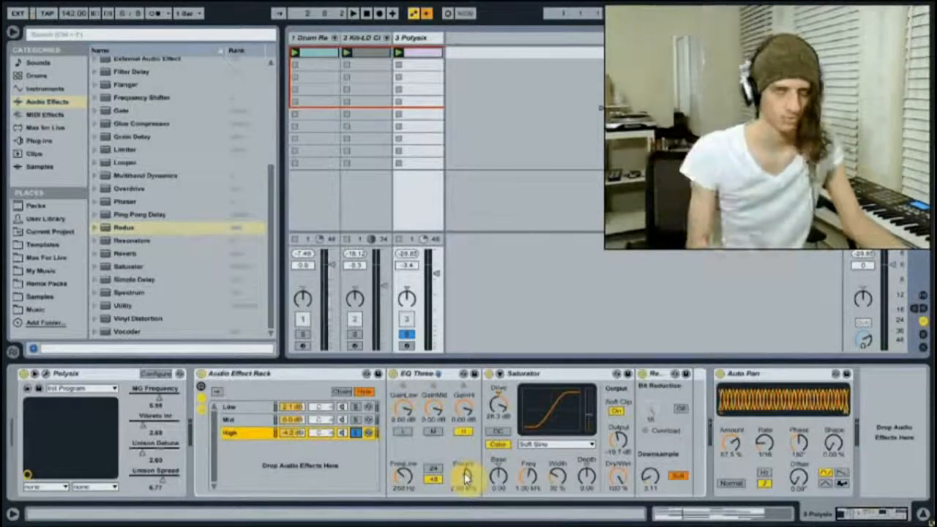
key("space")
left_click_drag(467, 478, 466, 509)
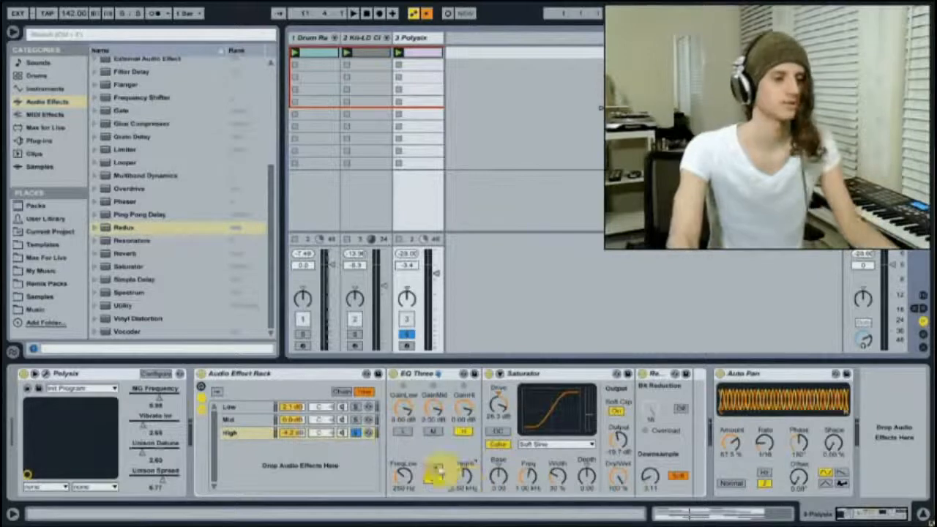
- Unfold the Mid chain's EQ Three, then unsolo the High chain and audition all bands together
left_click(358, 420)
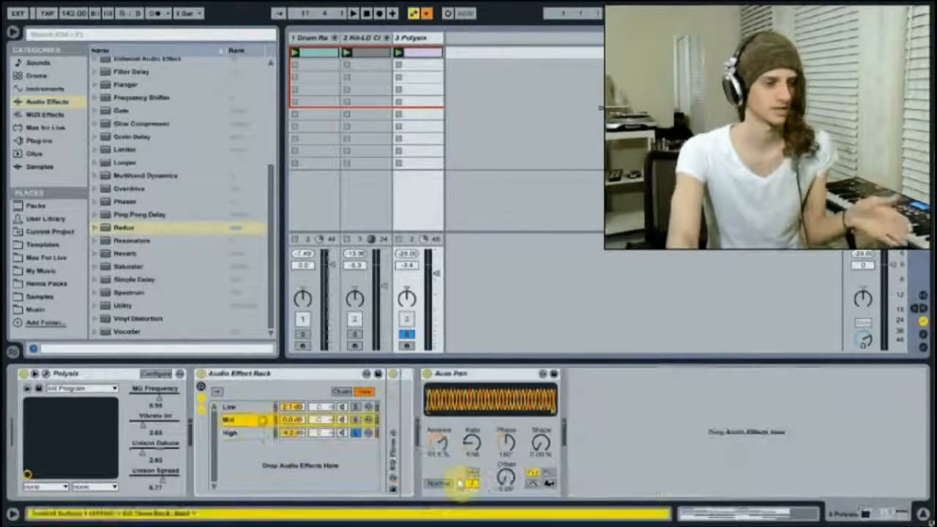
double_click(392, 432)
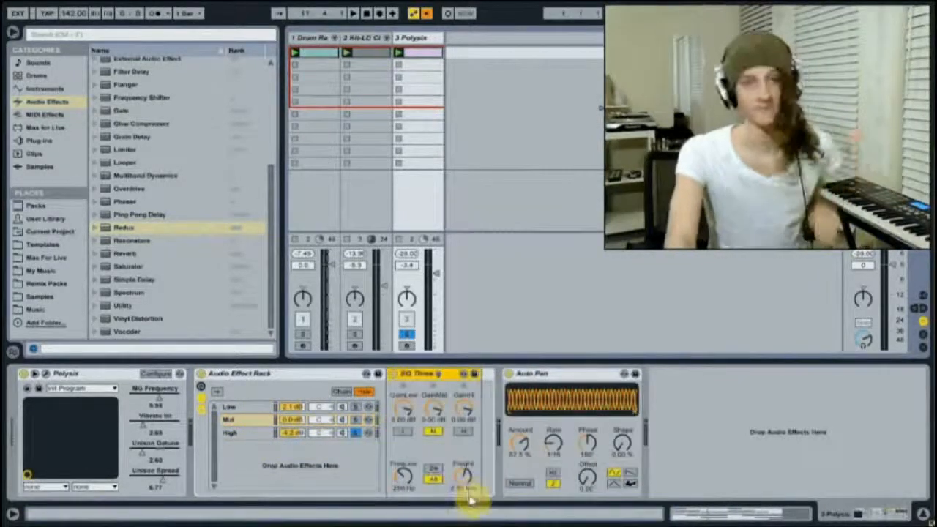
left_click(359, 437)
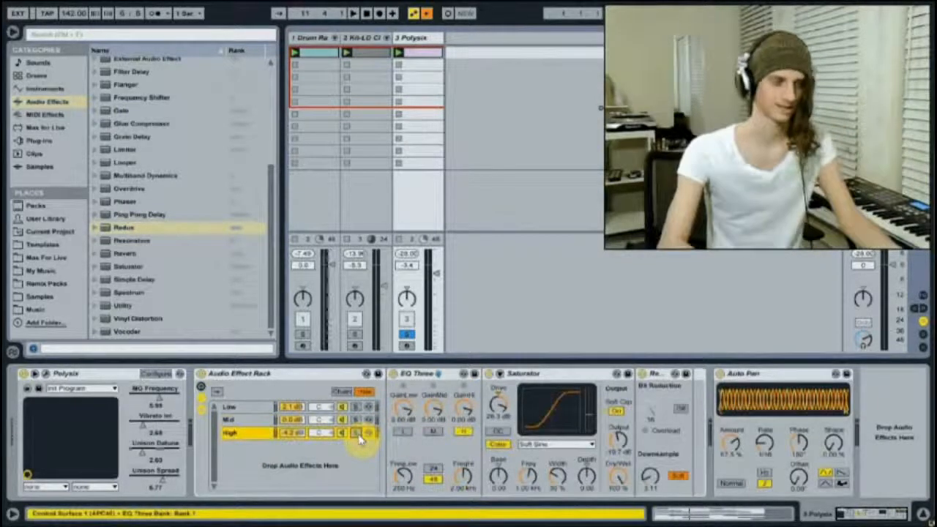
key("space")
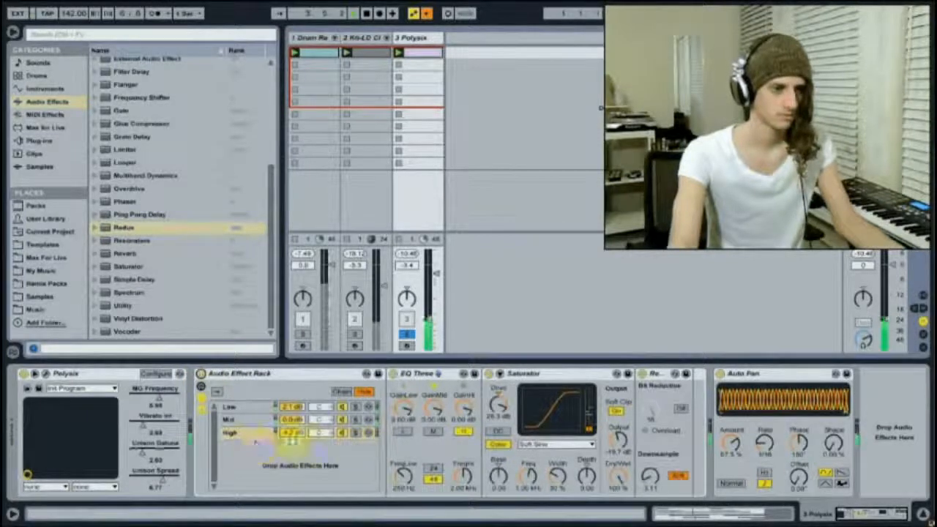
key("space")
left_click(467, 482)
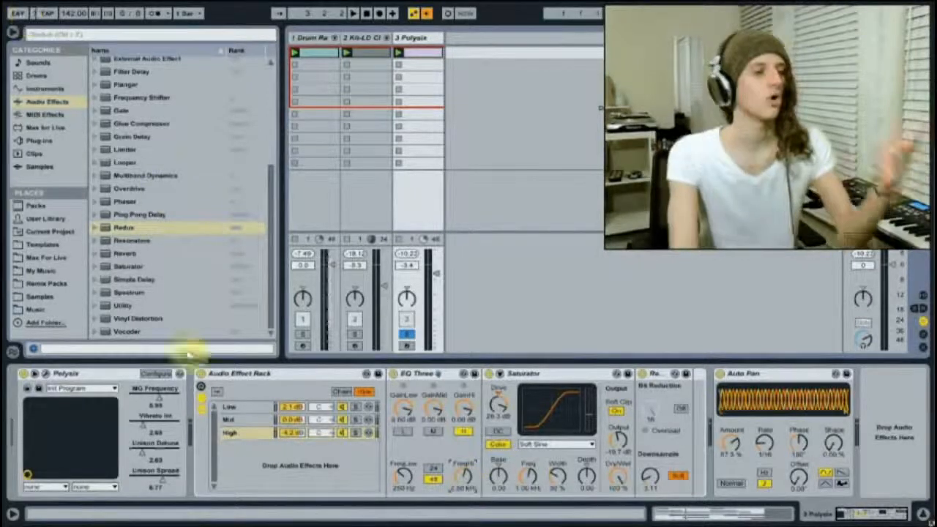
- Show the rack's macro controls and map the FreqLow of the High and Mid chains' EQ Threes to Macro 1
left_click(202, 388)
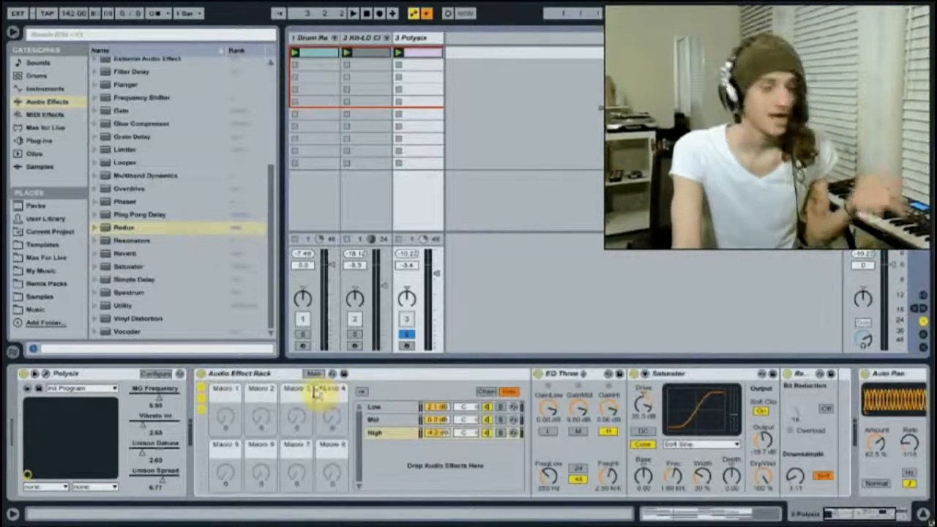
left_click(314, 374)
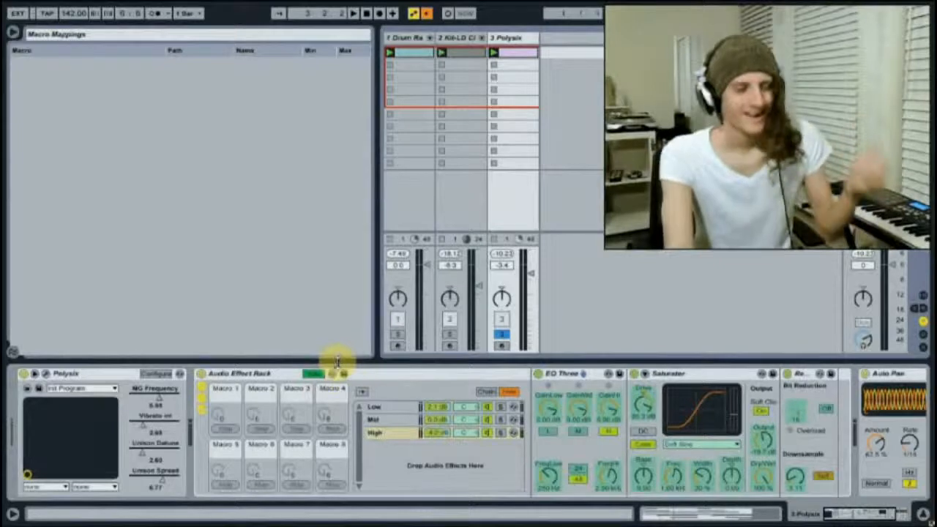
left_click(549, 474)
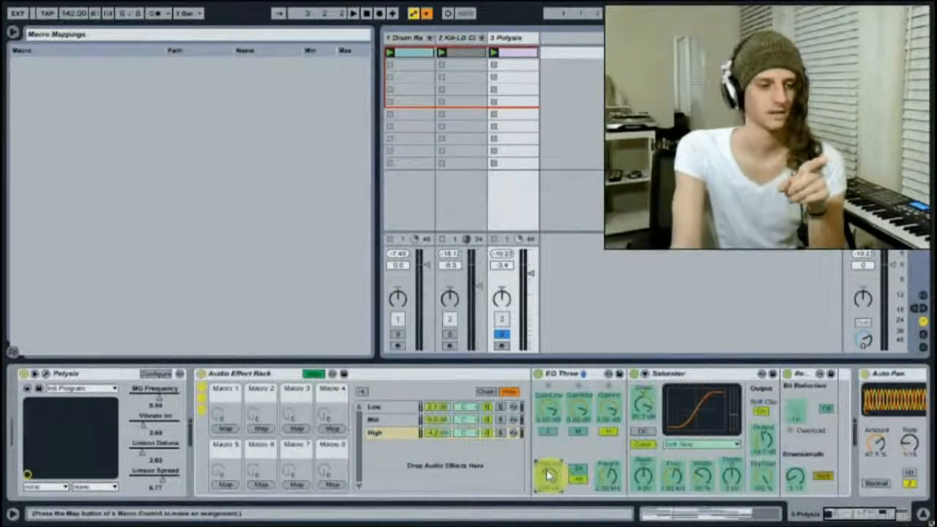
left_click(225, 429)
left_click(386, 419)
left_click(549, 474)
left_click(224, 429)
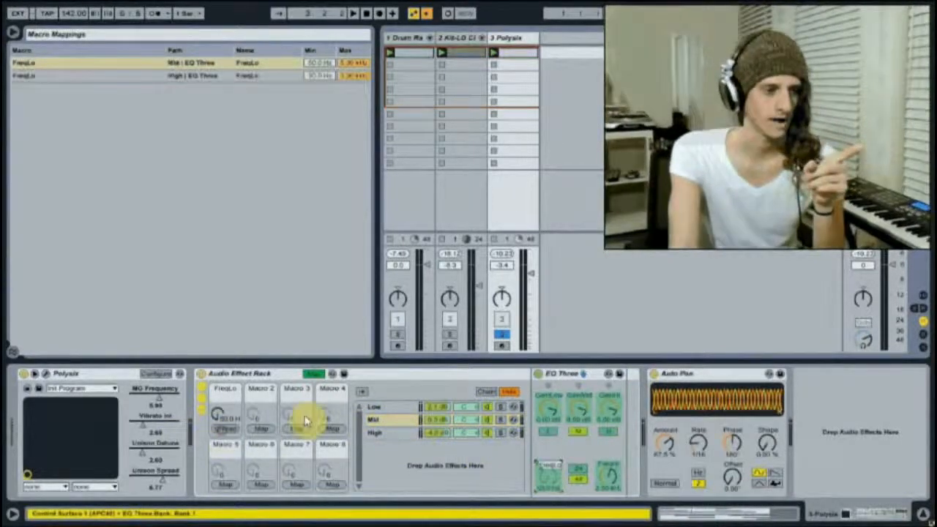
- Unfold the Low chain's EQ Three and map its FreqLow to Macro 1
left_click(370, 410)
double_click(538, 405)
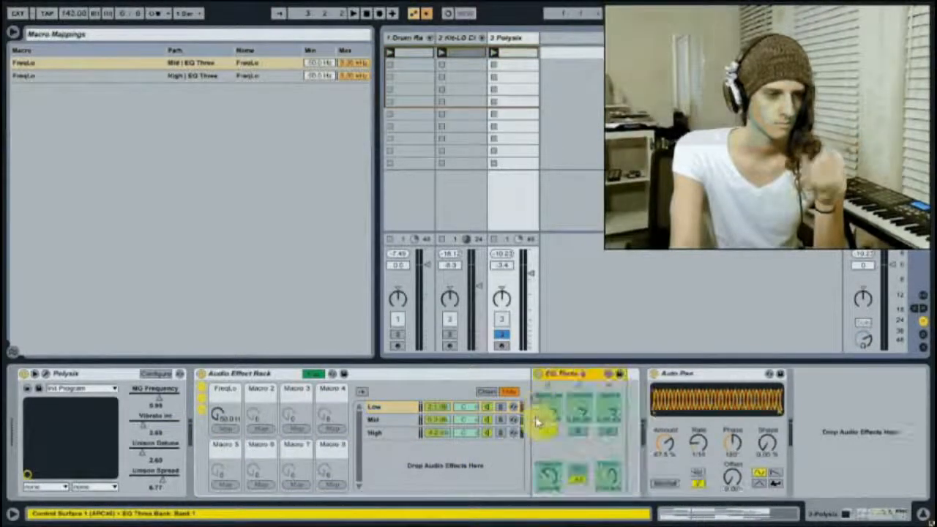
left_click(549, 474)
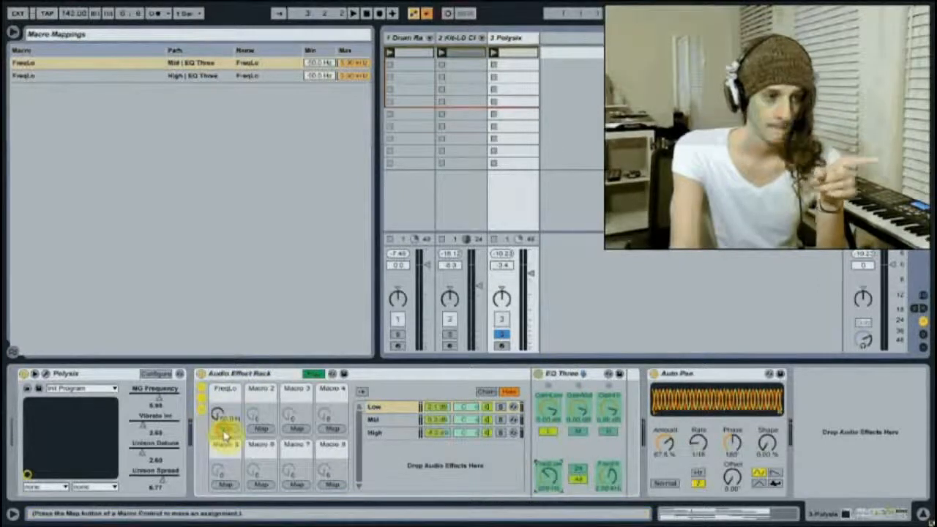
left_click(225, 429)
- Map the FreqHi of the chains' EQ Threes to Macro 2 and leave macro mapping
left_click(599, 482)
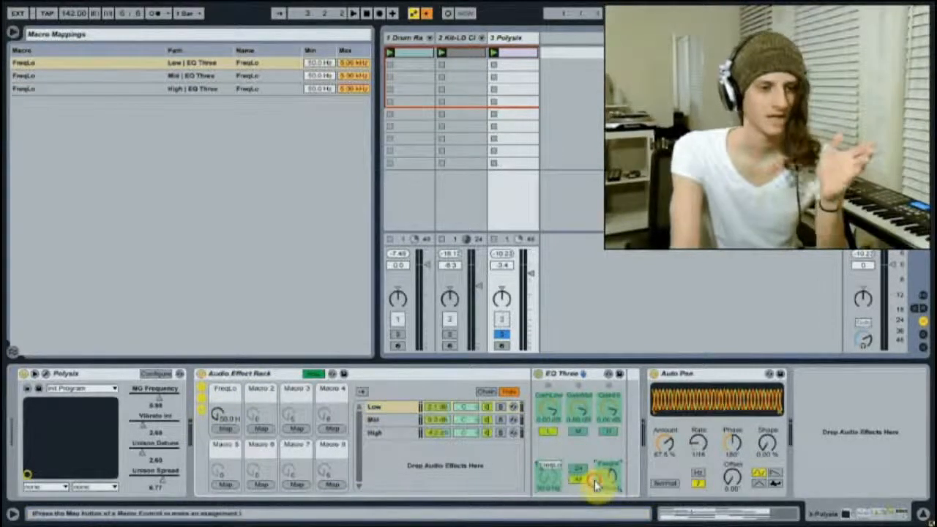
left_click(260, 429)
left_click(395, 433)
key("ctrl+m")
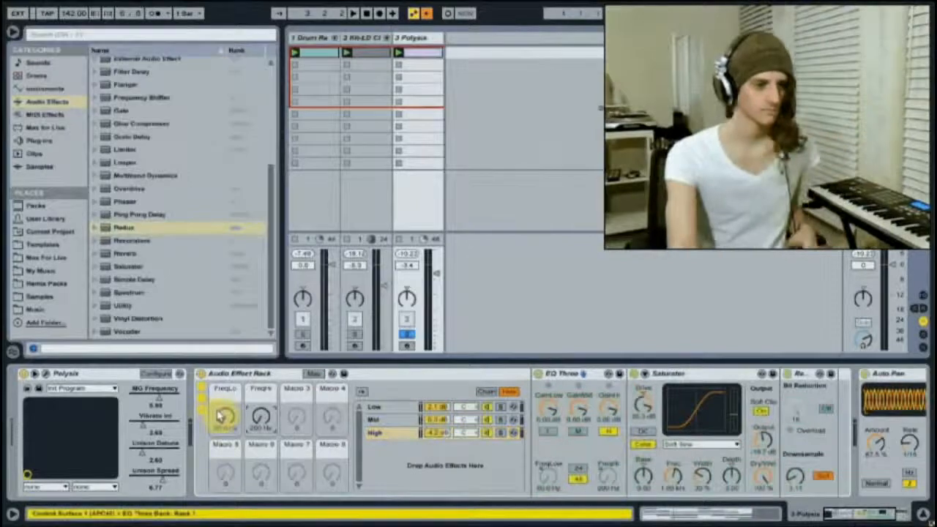
- Adjust the FreqLow and FreqHi macros during playback to about 381 Hz and 2.08 kHz, then stop playback
left_click_drag(261, 416, 261, 415)
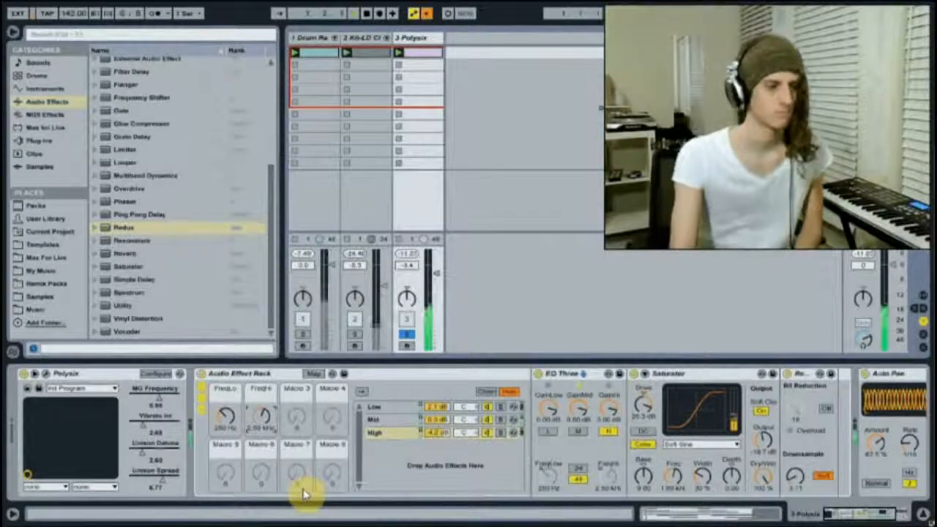
left_click(258, 376)
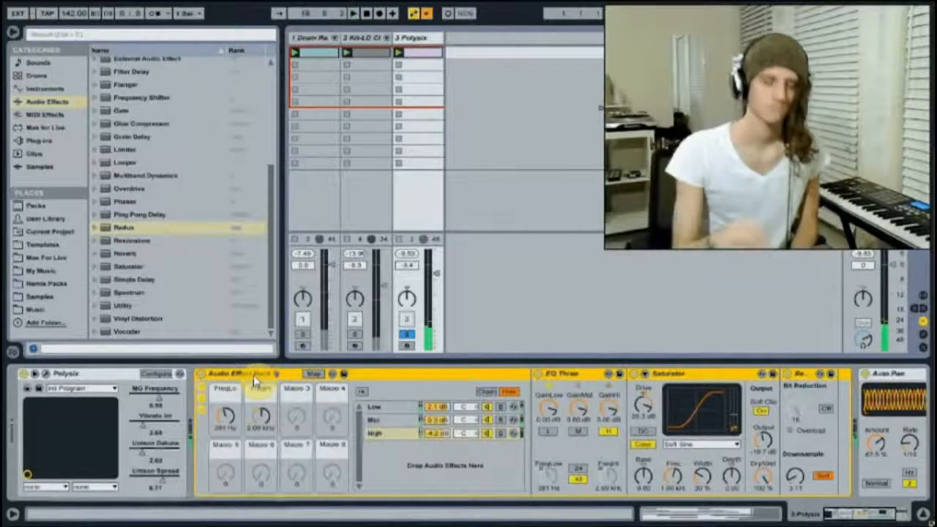
key("space")
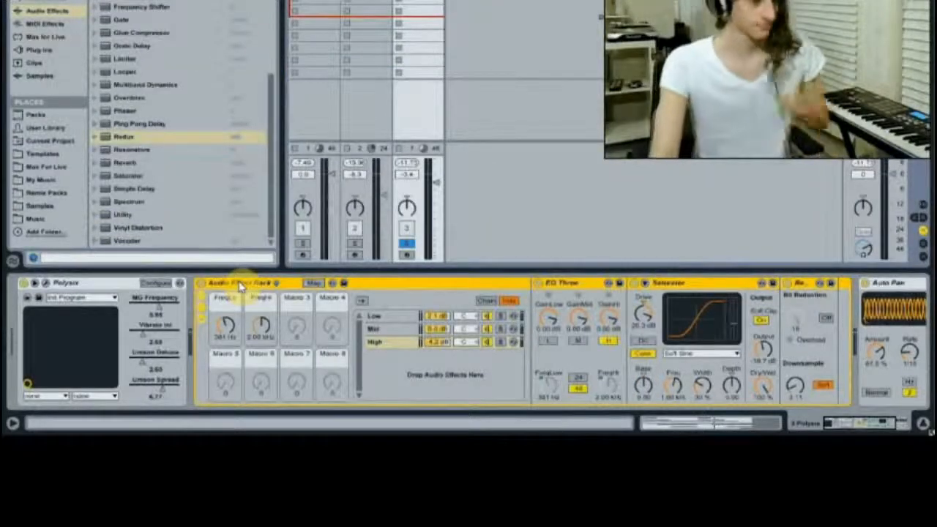
- Duplicate the rack and delete the Saturator and Redux from the copy's High chain
key("ctrl+d")
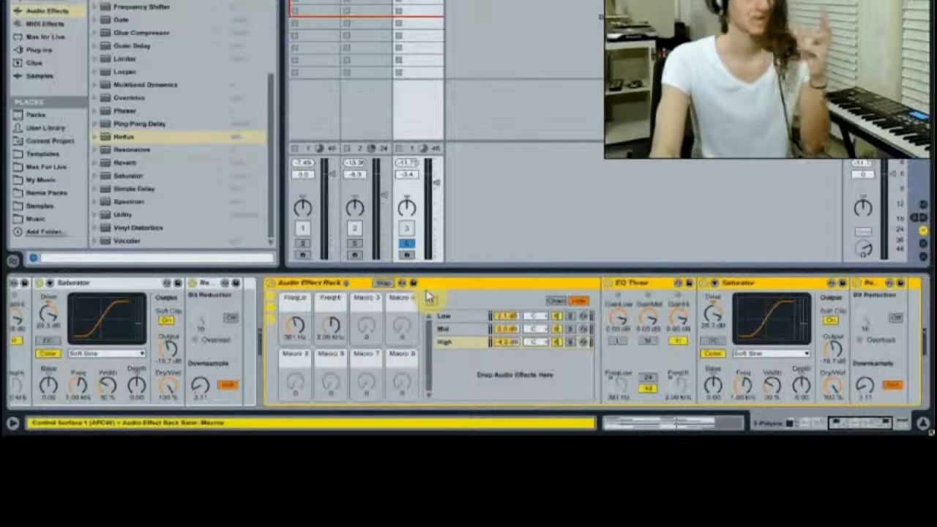
left_click(782, 285)
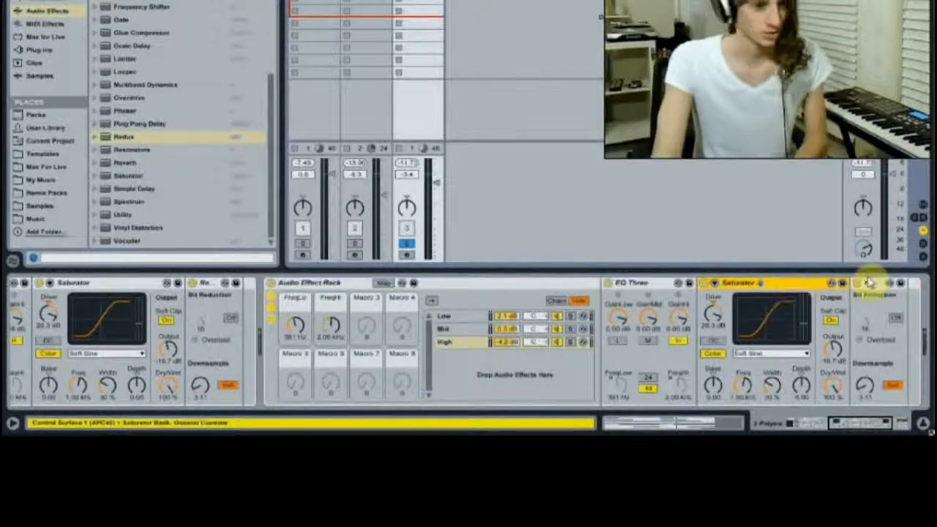
key("Delete")
left_click(736, 284)
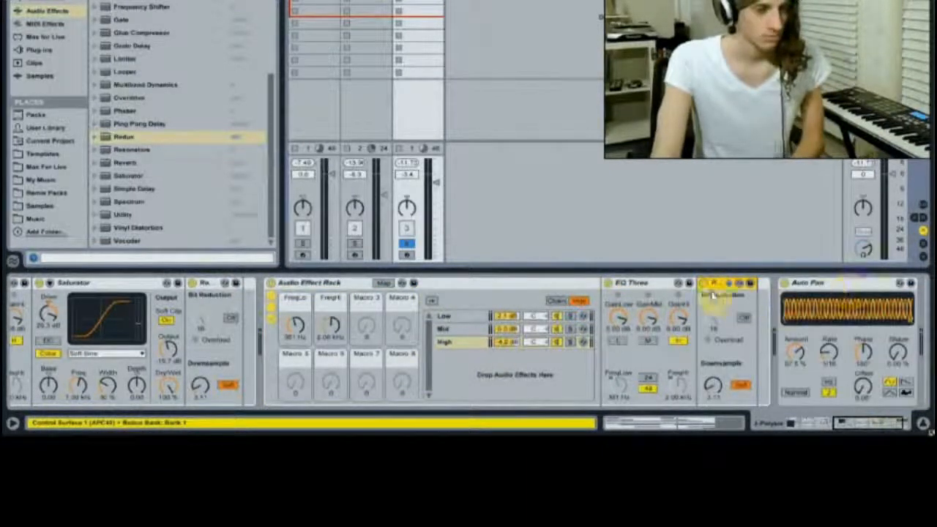
key("Delete")
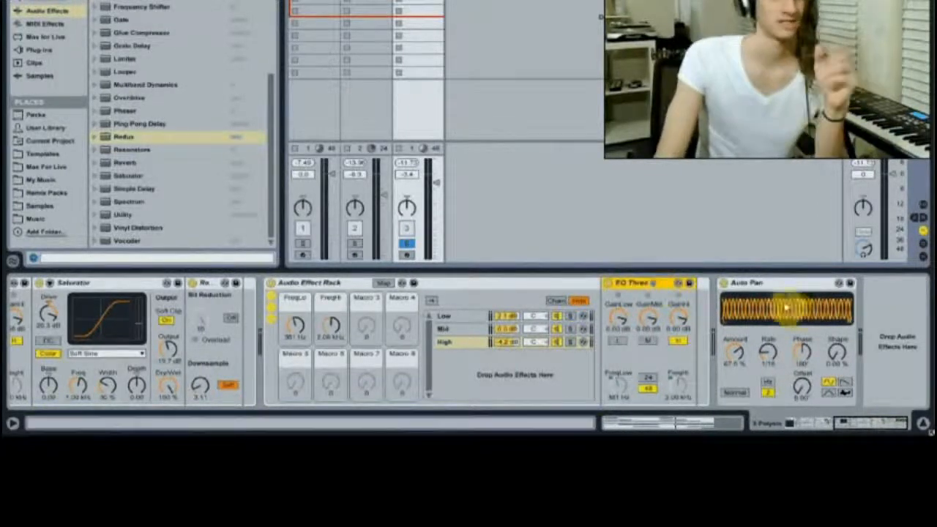
- Add an empty Audio Effect Rack after the EQ Three in the copied rack's Low, Mid and High chains, folding each EQ Three
left_click(778, 282)
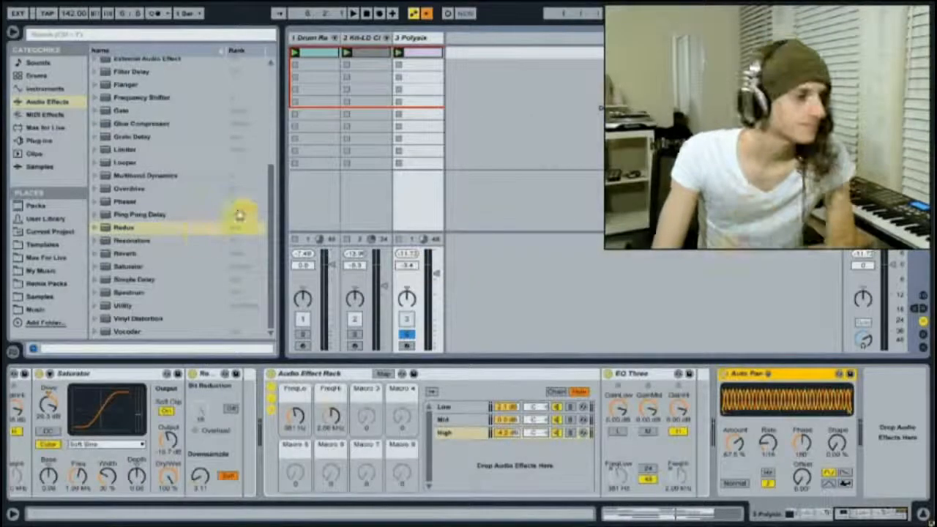
scroll(156, 146, "up", 5)
left_click_drag(124, 75, 626, 373)
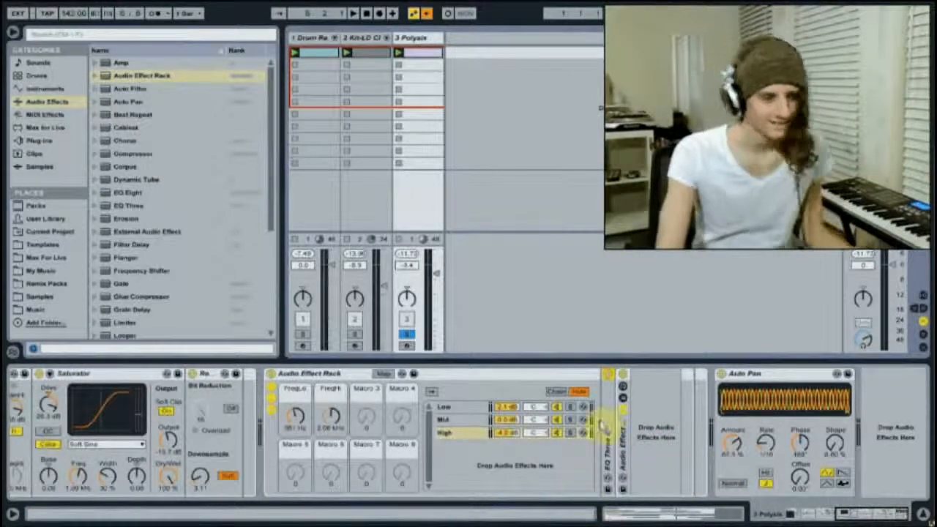
left_click(461, 419)
double_click(642, 375)
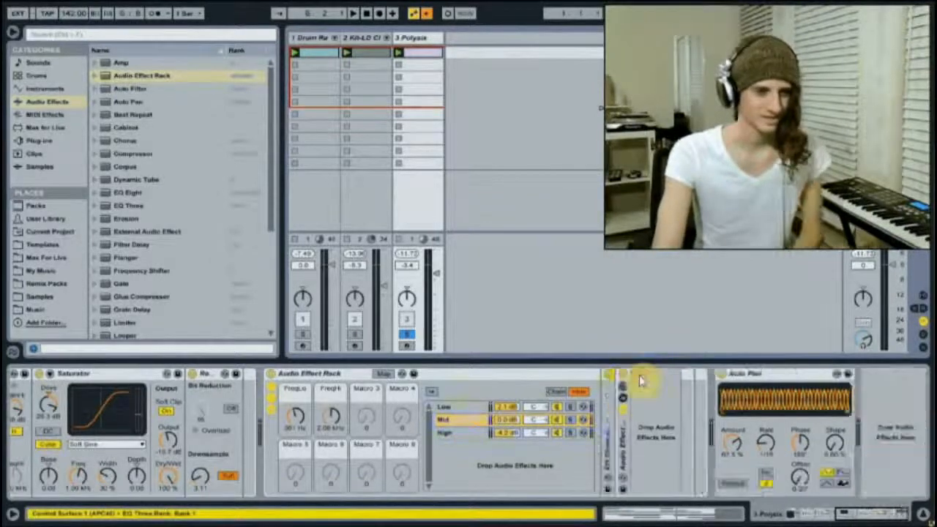
left_click(451, 408)
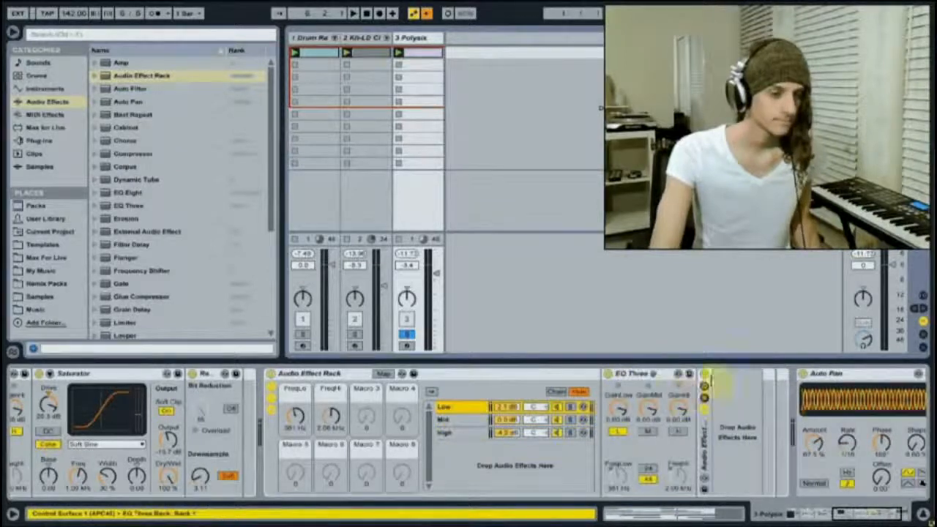
double_click(638, 376)
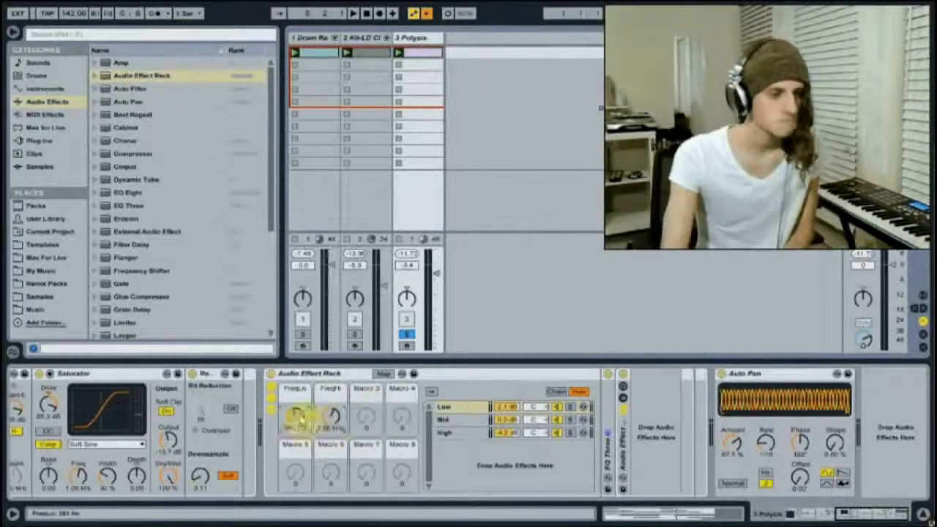
- Blank the names of the unused Macros 3 to 8 and recolour them grey to match the rack
left_click(325, 374)
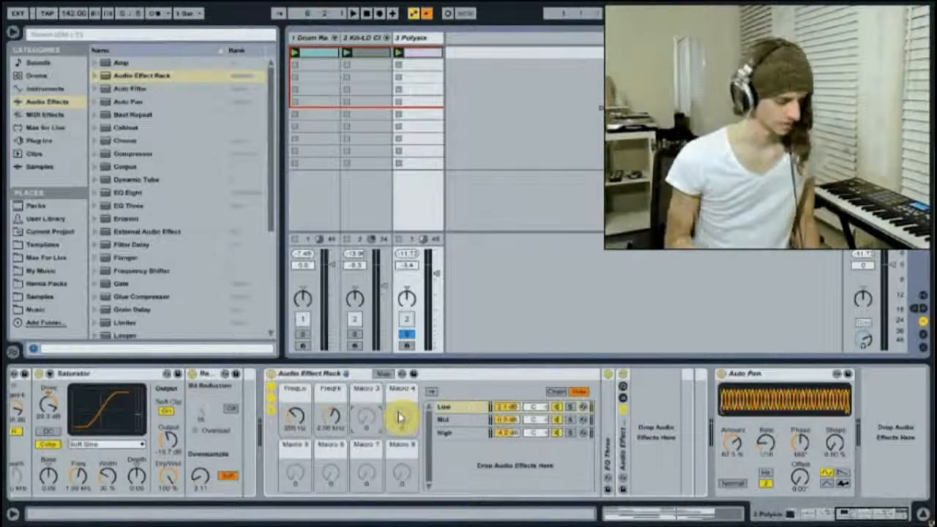
key("ctrl+r")
key("BackSpace")
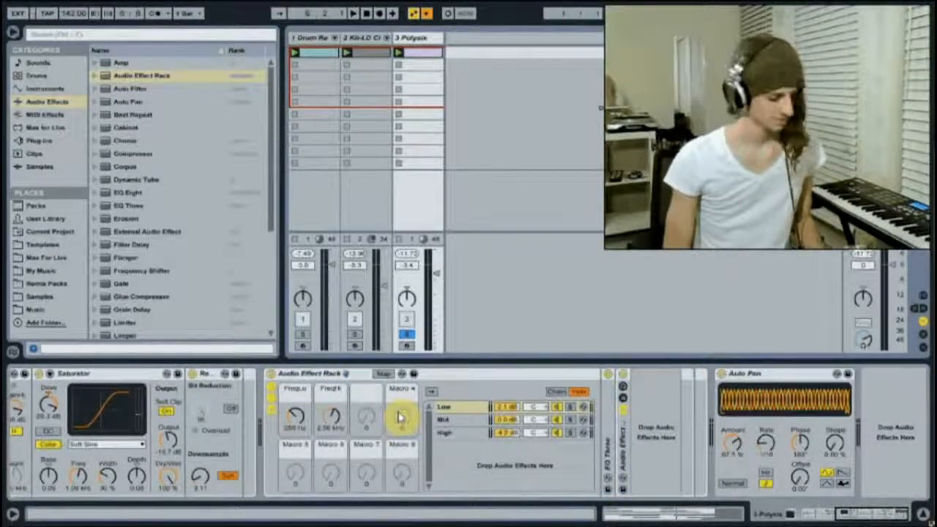
key("Tab")
key("BackSpace")
key("Tab")
key("BackSpace")
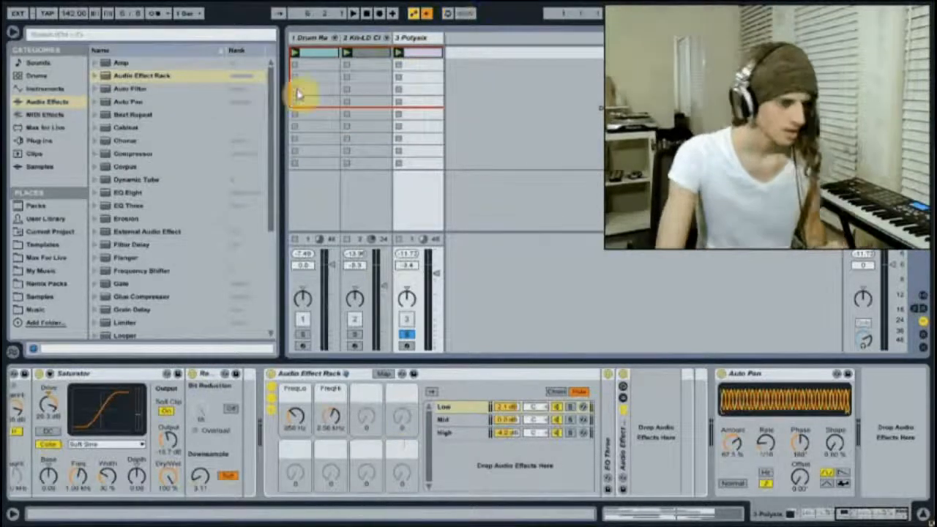
right_click(366, 394)
left_click(430, 396)
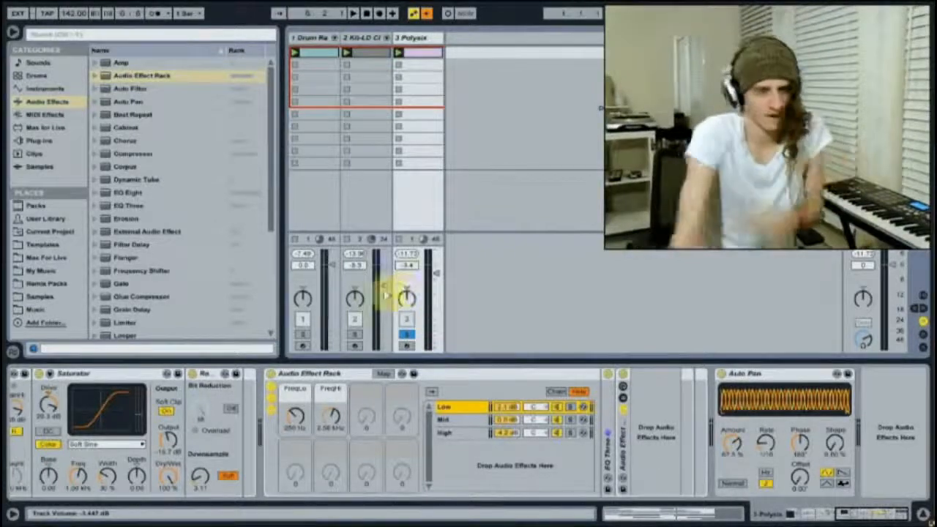
- Save the copied rack to the User Library as _Multiband
left_click(414, 375)
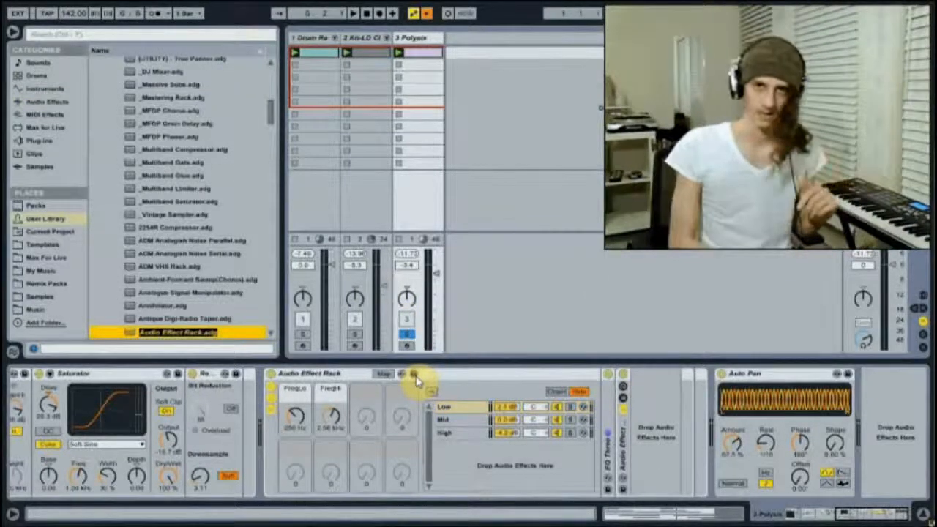
type("Multiband")
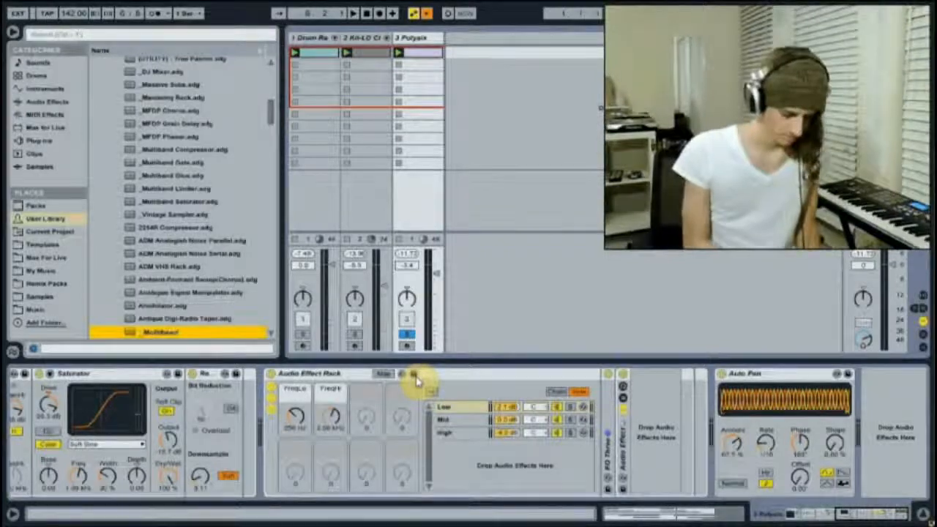
key("Return")
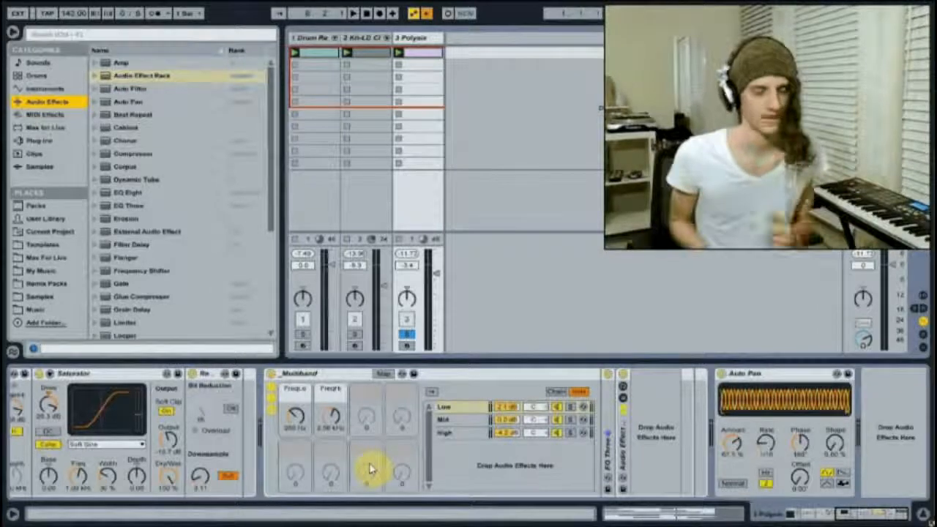
- Replace the _Multiband rack with a new Audio Effect Rack after the Auto Pan and show its chain list
key("Delete")
left_click_drag(137, 73, 486, 384)
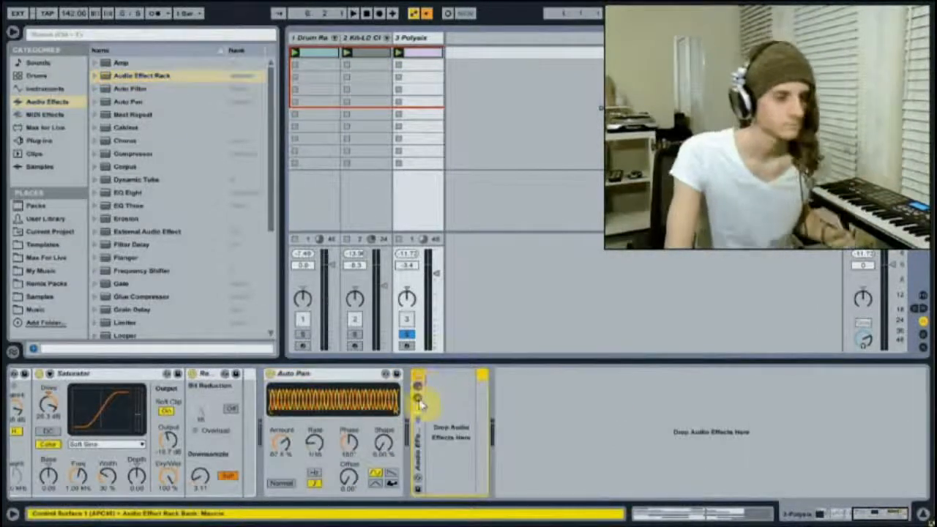
left_click(419, 400)
- Create two chains in the new rack and rename them Left and Right
right_click(445, 418)
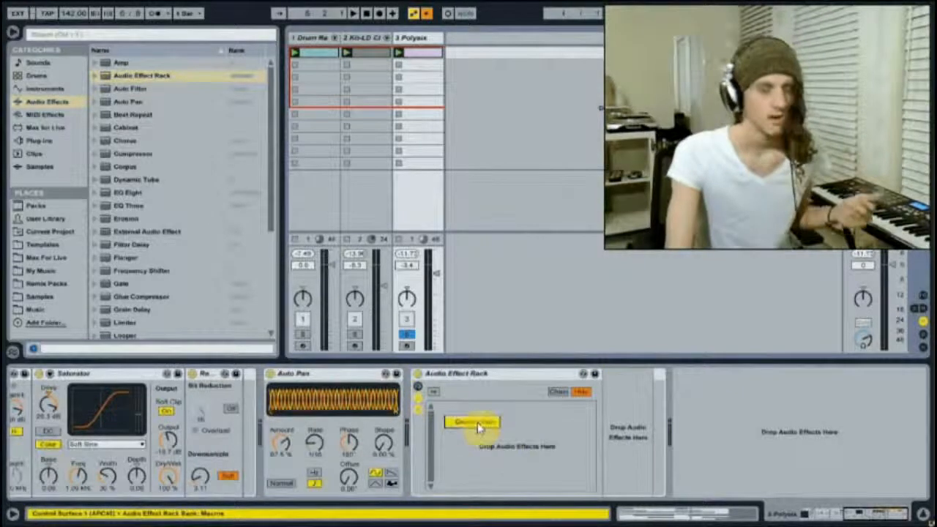
left_click(477, 423)
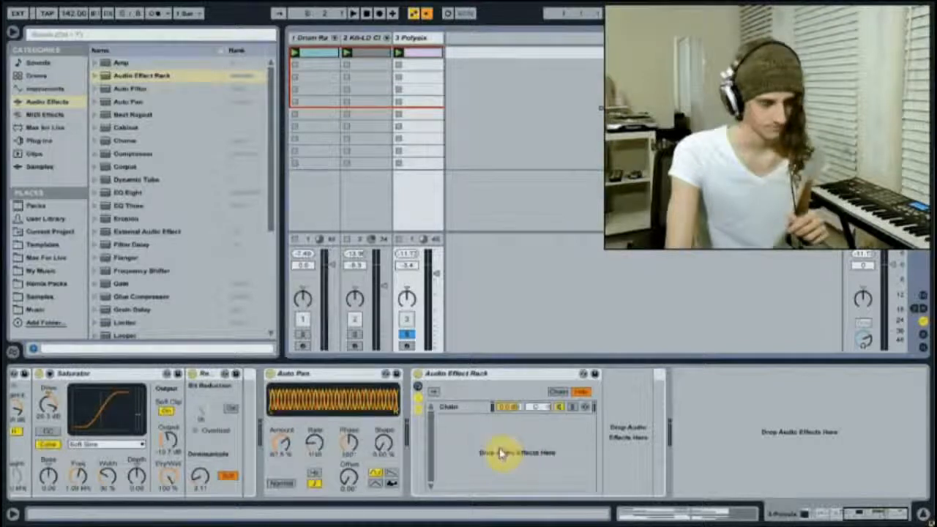
left_click(459, 411)
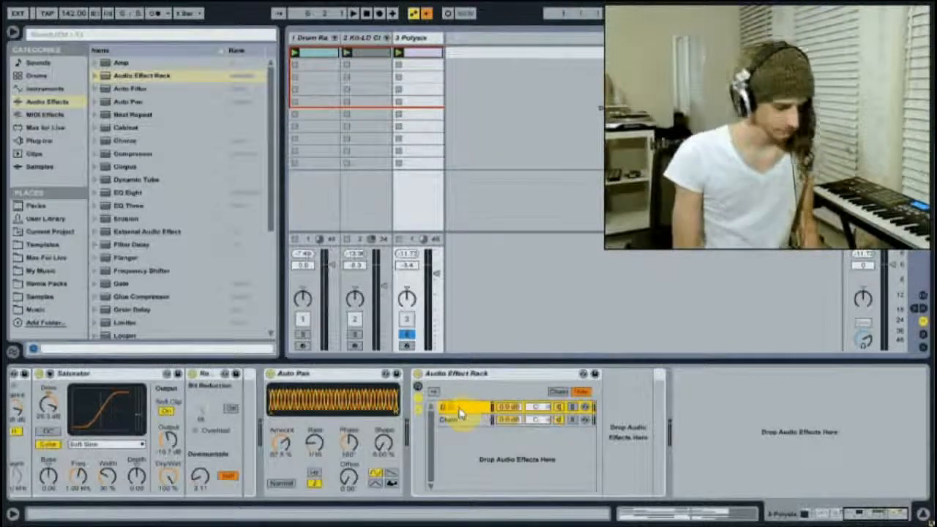
left_click(452, 421)
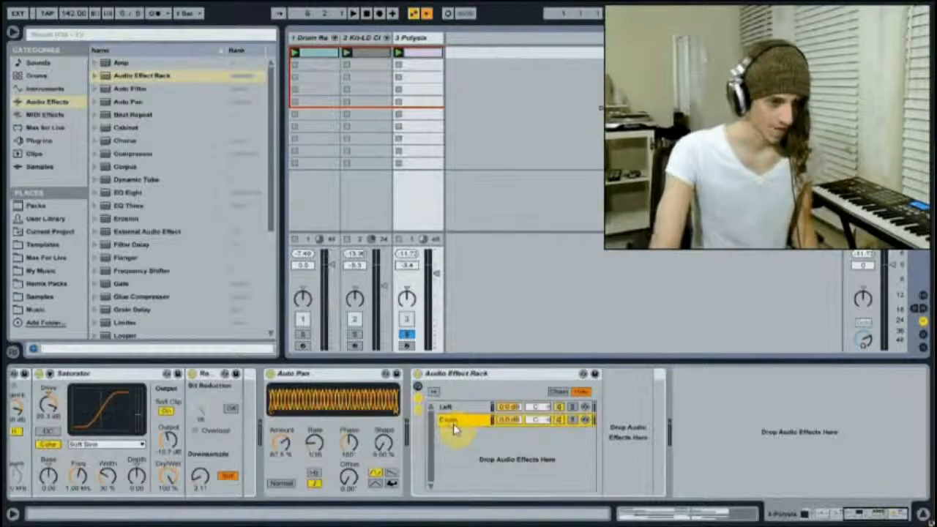
type("Right")
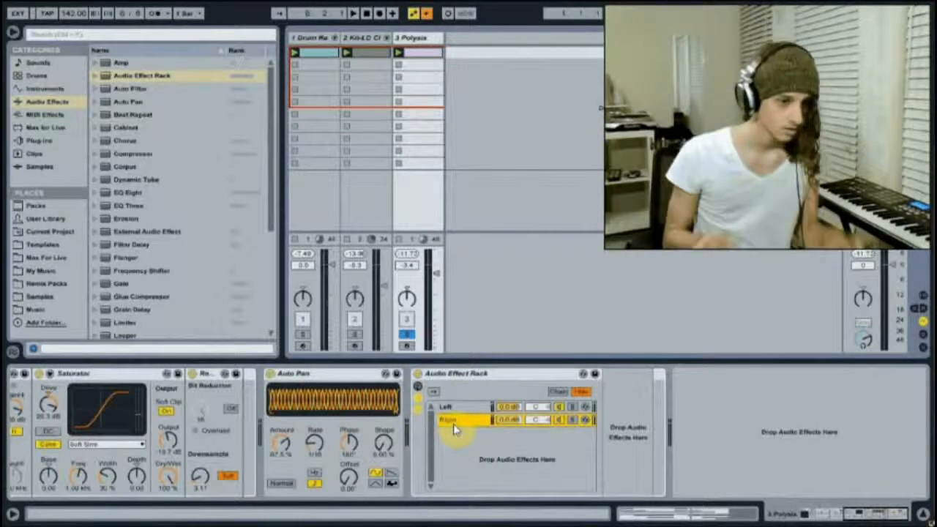
- Add a Utility effect to the Left chain
left_click(450, 407)
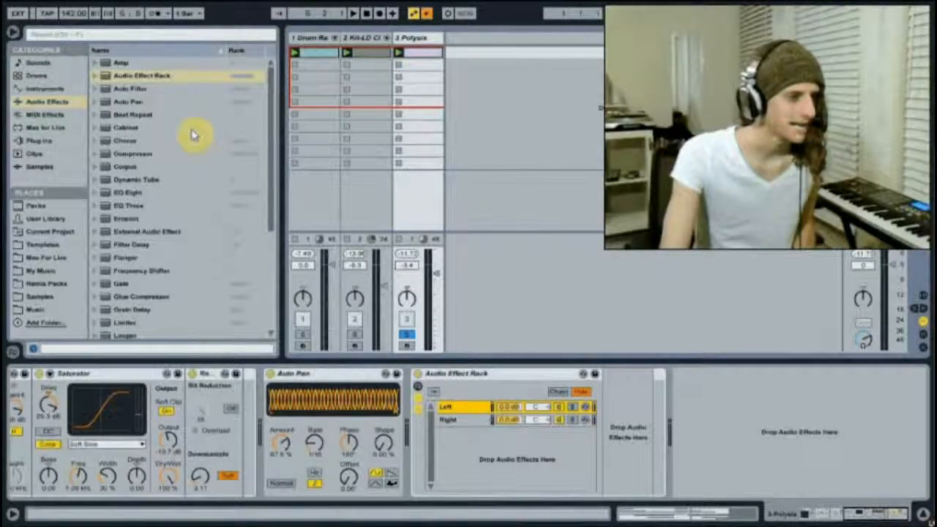
scroll(194, 135, "down", 5)
left_click_drag(128, 292, 475, 408)
left_click_drag(123, 307, 467, 414)
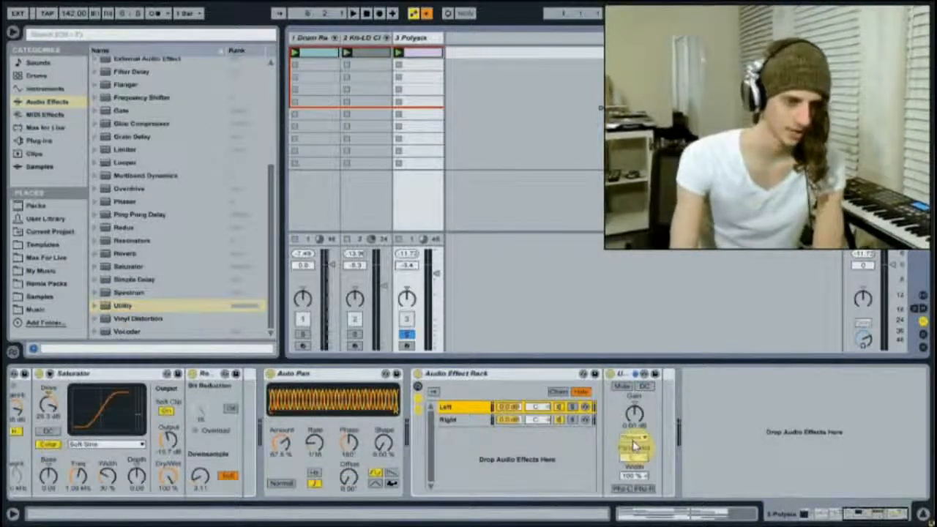
left_click(634, 445)
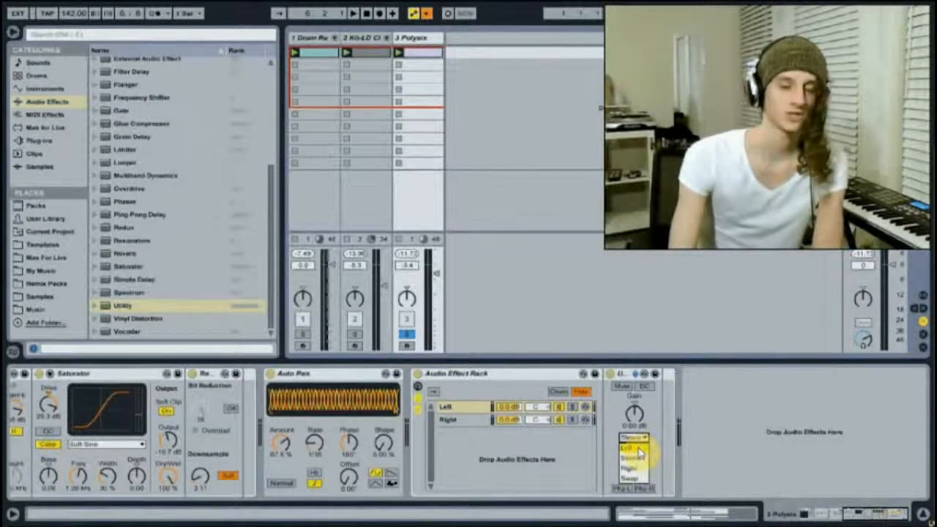
left_click(637, 449)
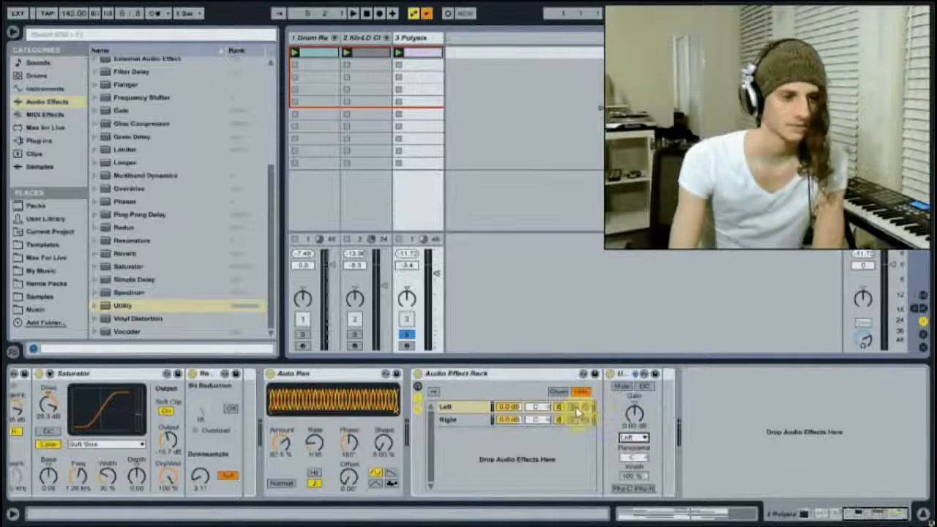
left_click(576, 409)
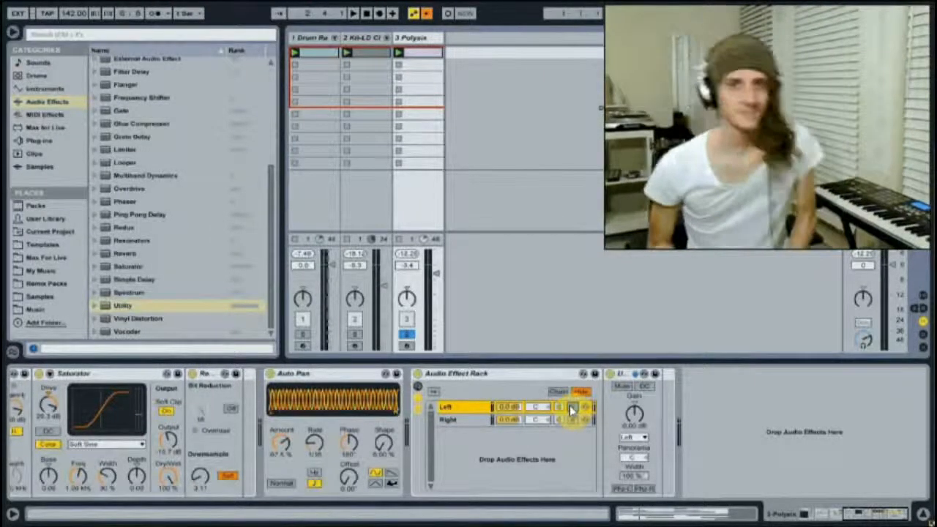
left_click(572, 407)
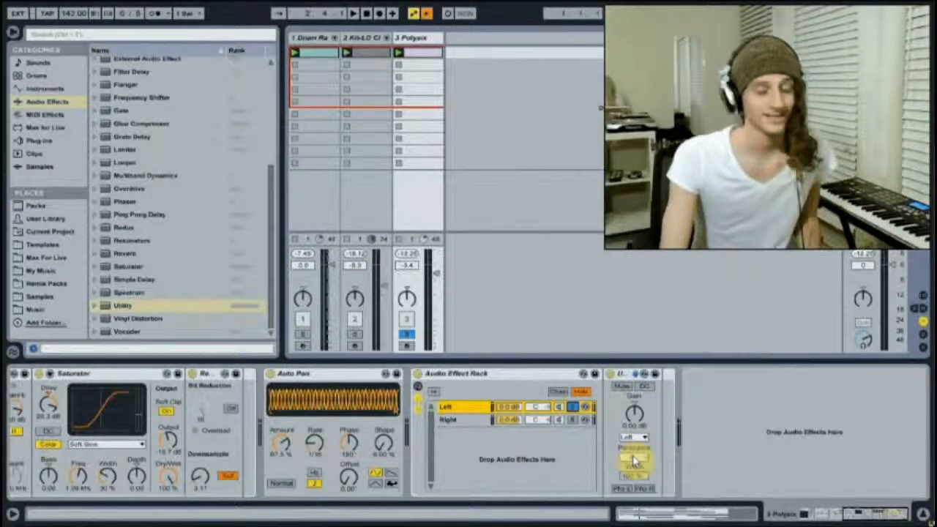
- Pan the Left chain's Utility to 50L, and solo the Right chain with its Utility in Right mode panned 50R
left_click_drag(634, 458, 634, 485)
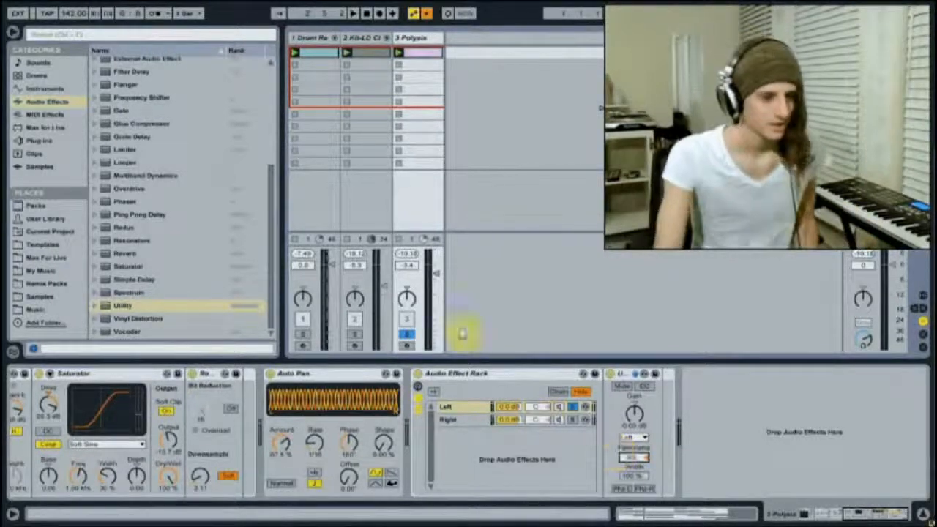
left_click(494, 419)
left_click(572, 420)
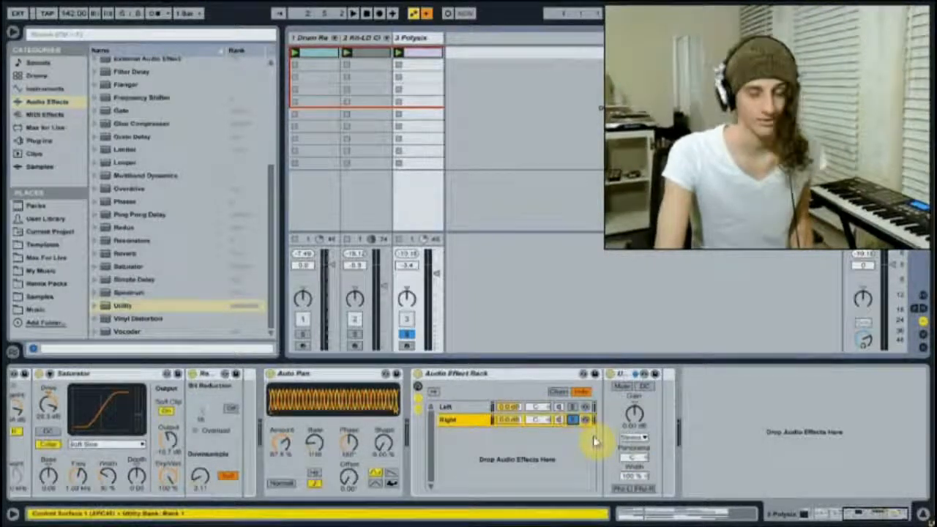
left_click(634, 437)
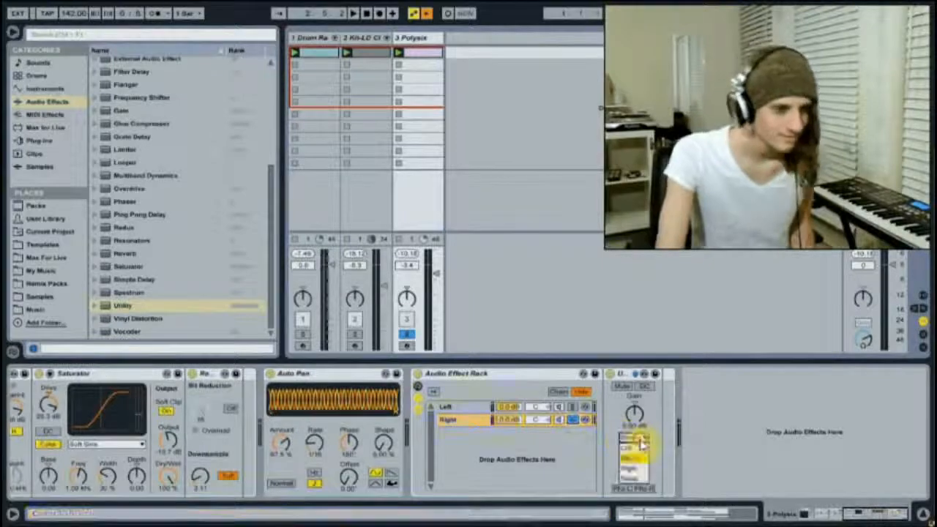
left_click(636, 471)
left_click(636, 460)
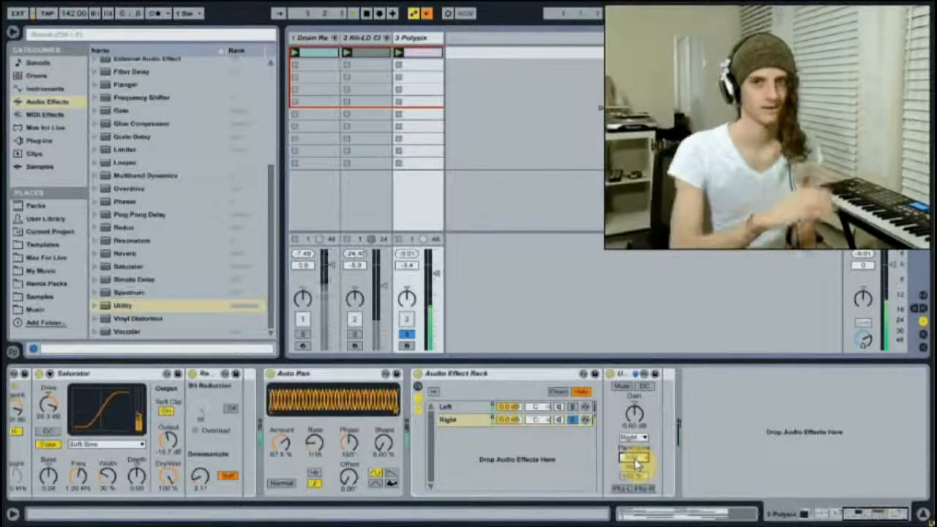
- Compare the Left and Right chains by switching their solos during playback, and leave both chains unsoloed
left_click(572, 407)
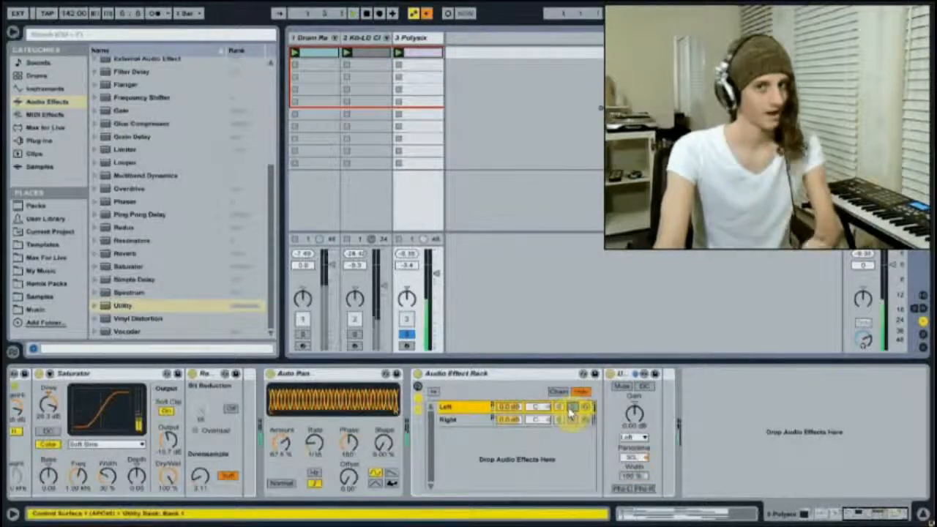
left_click(574, 420)
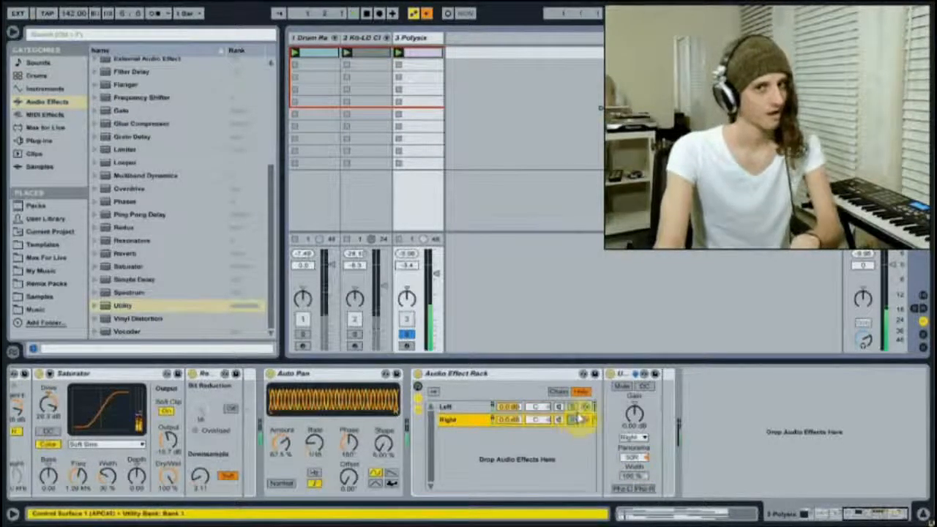
left_click(577, 420)
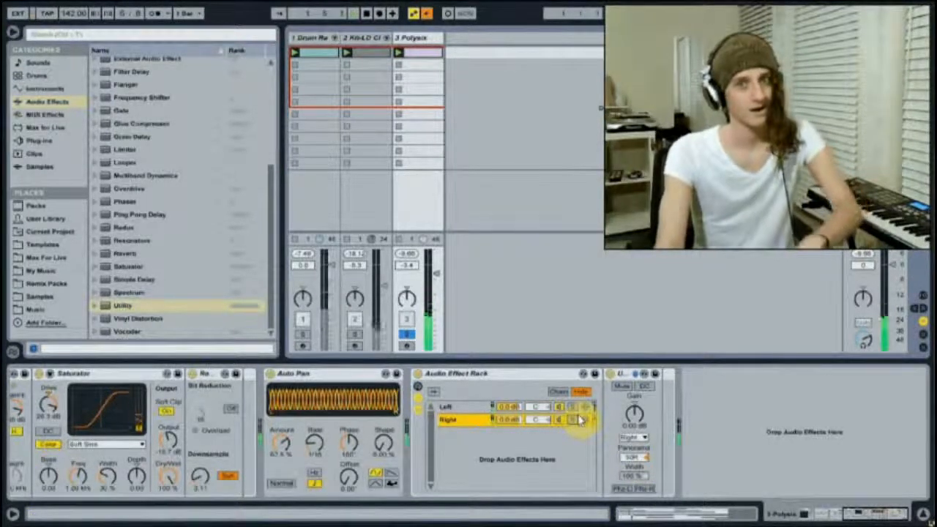
- Map the Gain of both chains' Utilities to the rack's first macro and set that macro to 0.00 dB
left_click(495, 375)
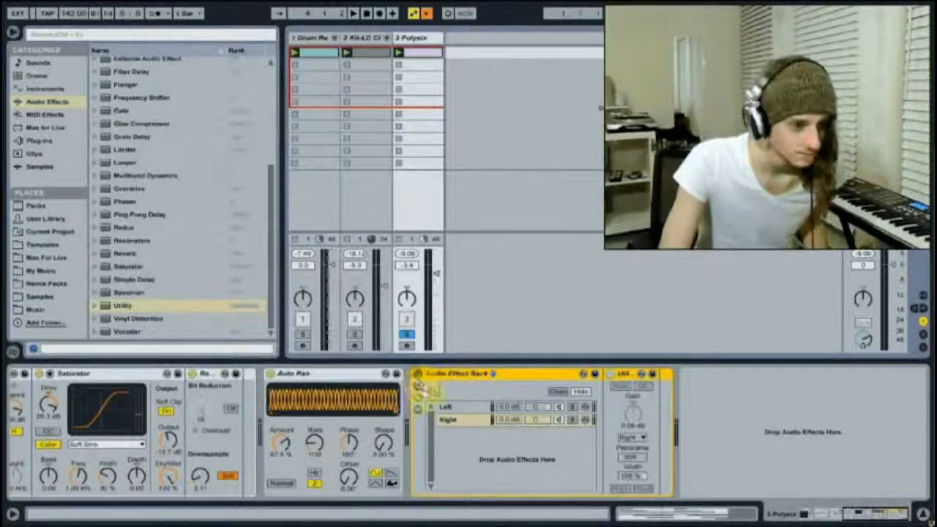
left_click(418, 385)
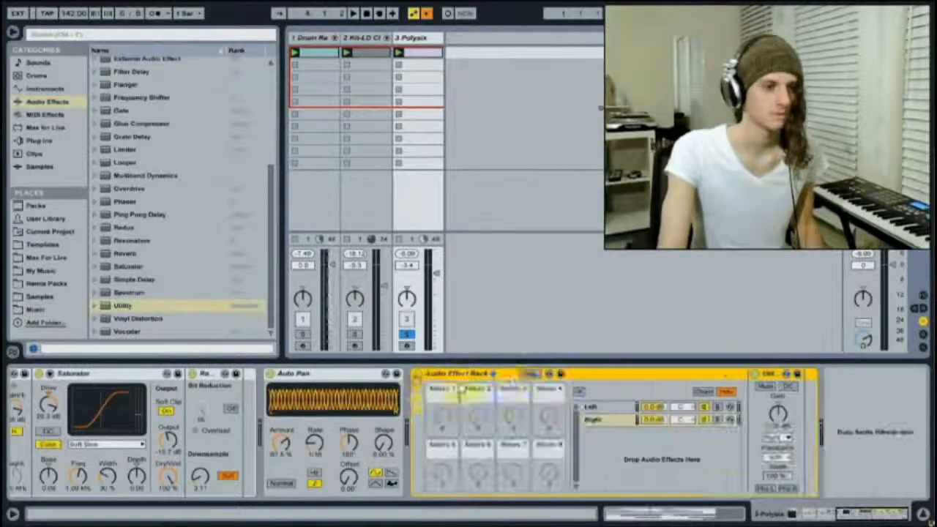
left_click(530, 374)
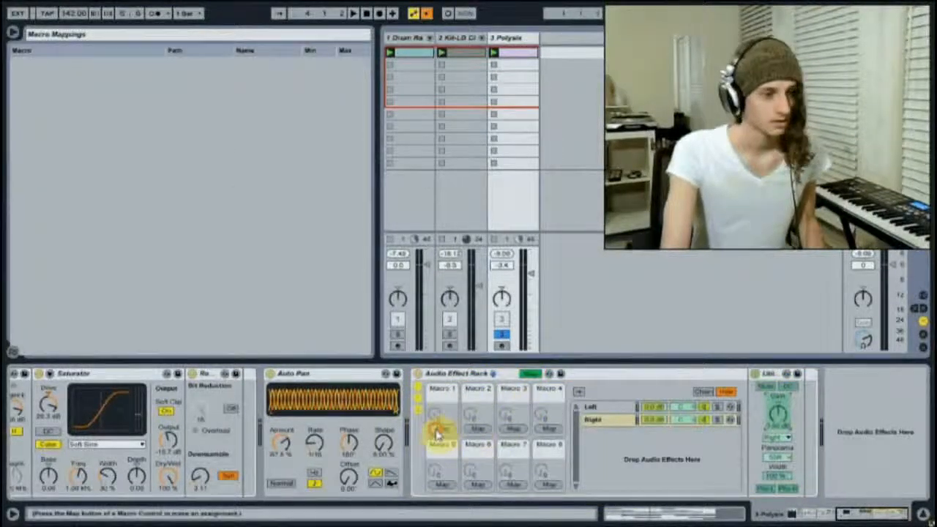
left_click(441, 429)
left_click(607, 405)
left_click(781, 403)
left_click(440, 429)
left_click(538, 374)
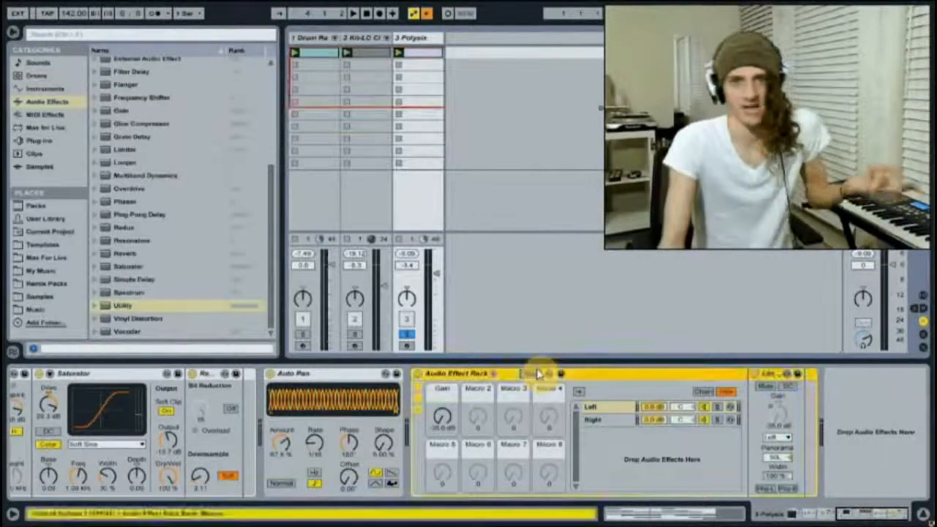
left_click_drag(444, 420, 444, 417)
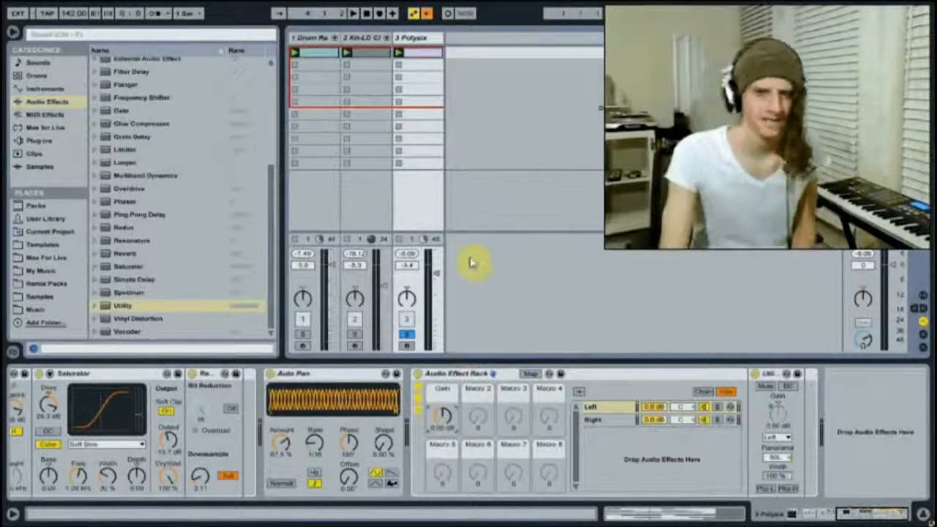
- Rename the Left and Right chains Mid and Side, and reset the Mid chain's Utility to Stereo mode with centred panorama
left_click(616, 408)
left_click(597, 409)
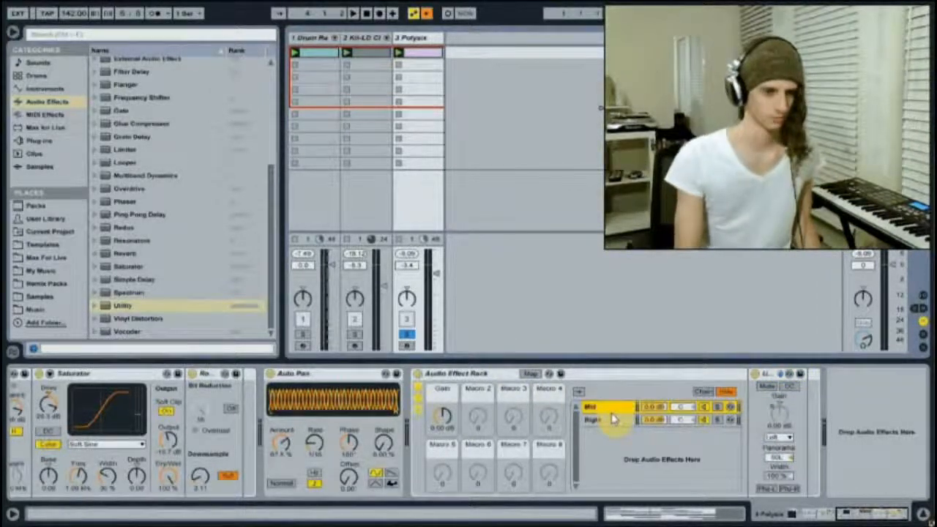
left_click(611, 420)
left_click(610, 407)
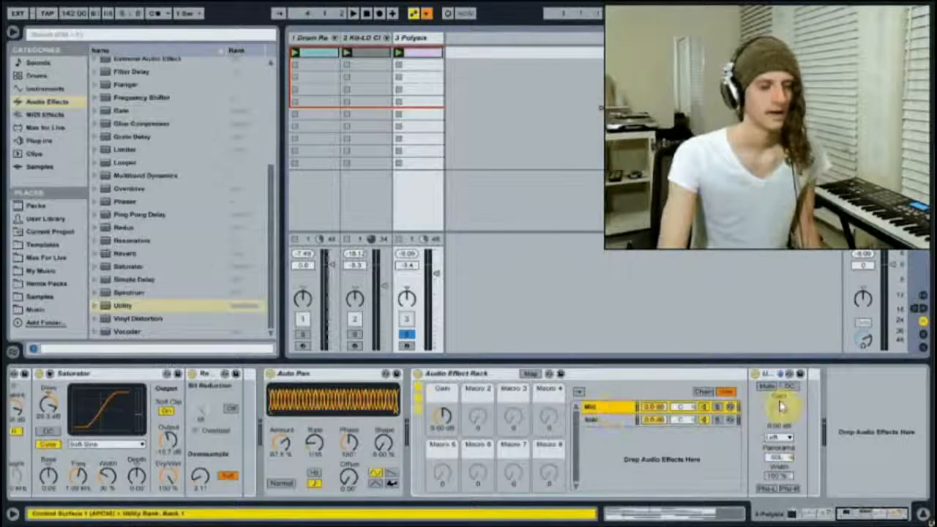
left_click(786, 461)
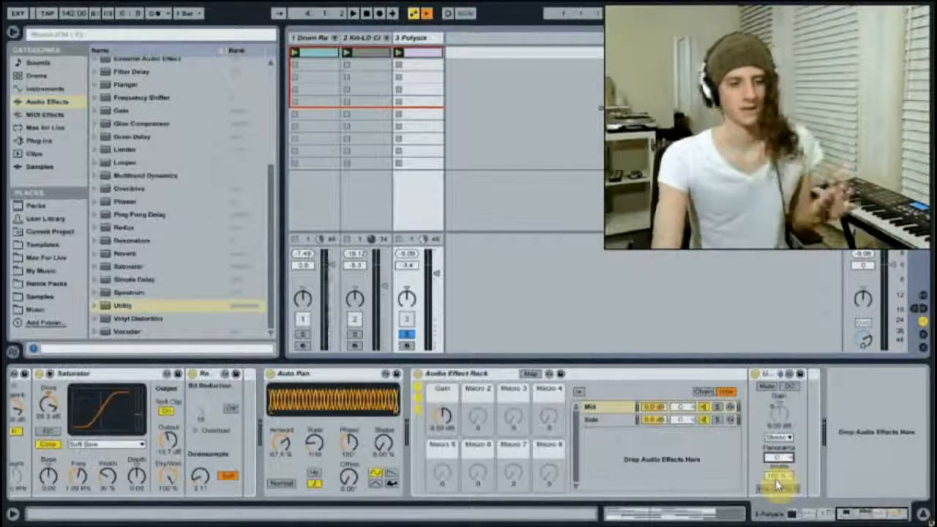
- Try the Mid chain's Utility width at 0% and 200%, and return it to 100%
left_click(778, 478)
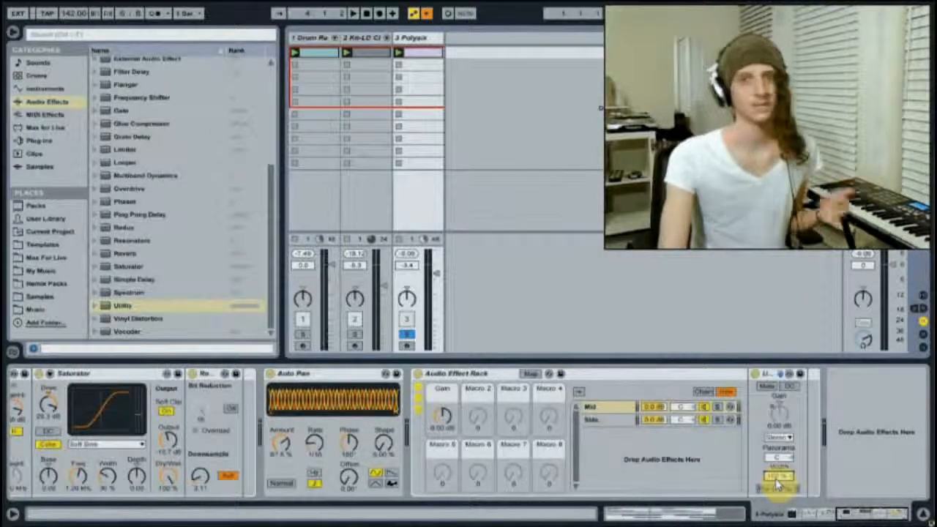
left_click_drag(778, 480, 778, 524)
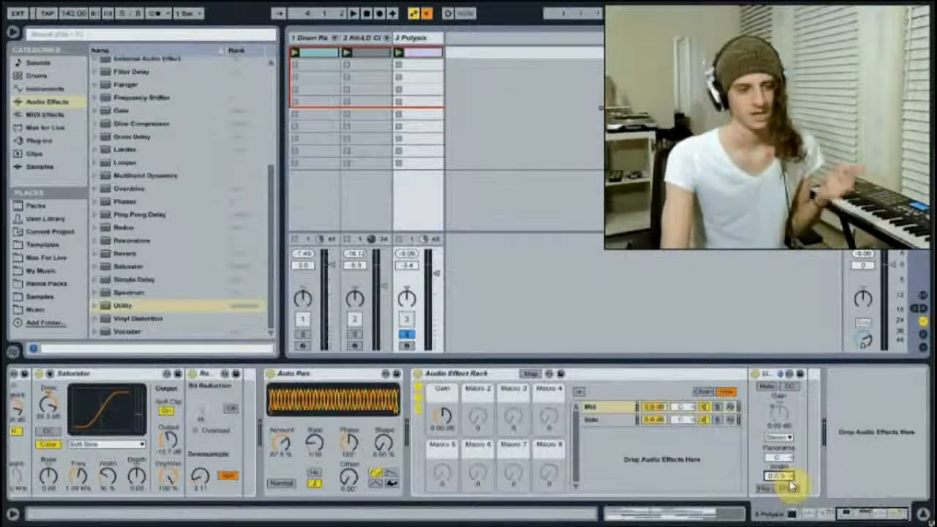
left_click_drag(790, 481, 790, 407)
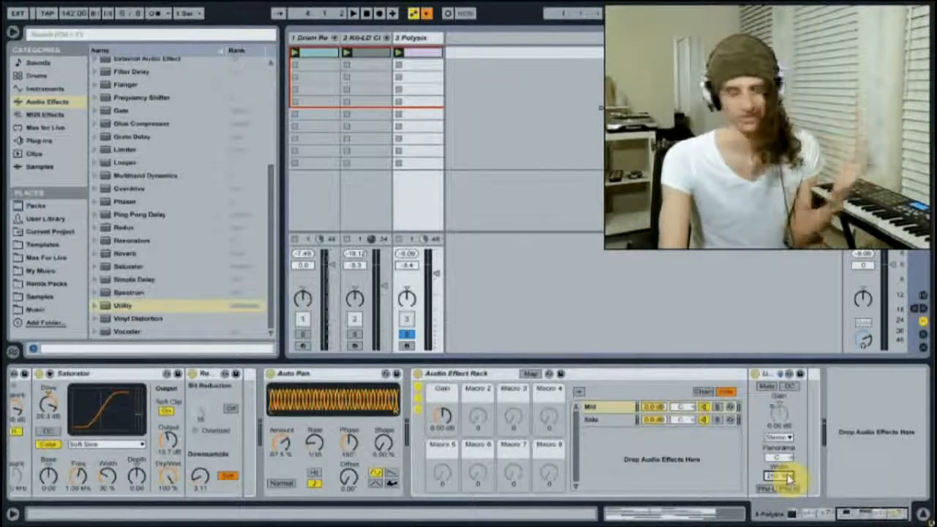
left_click_drag(791, 480, 791, 517)
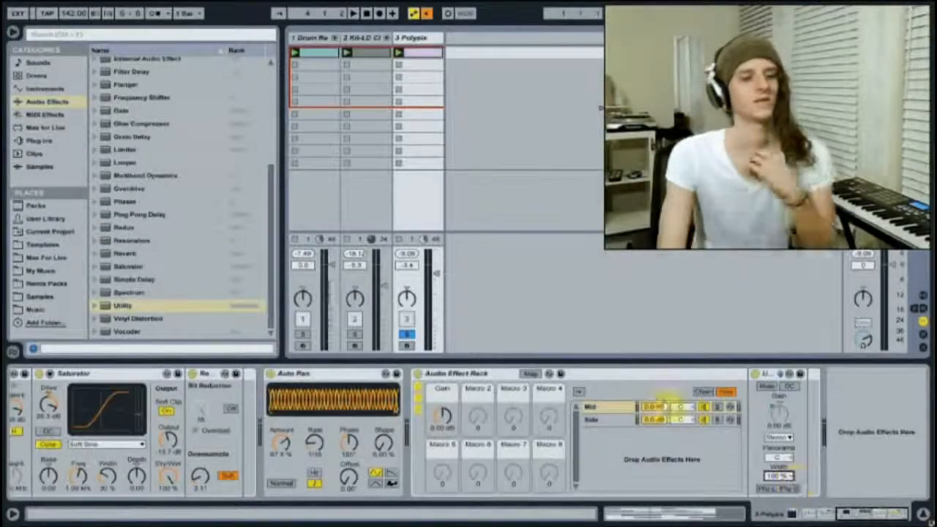
- Solo the Mid chain, audition its Utility width at 200% during playback, and set the width to 0%
left_click(716, 409)
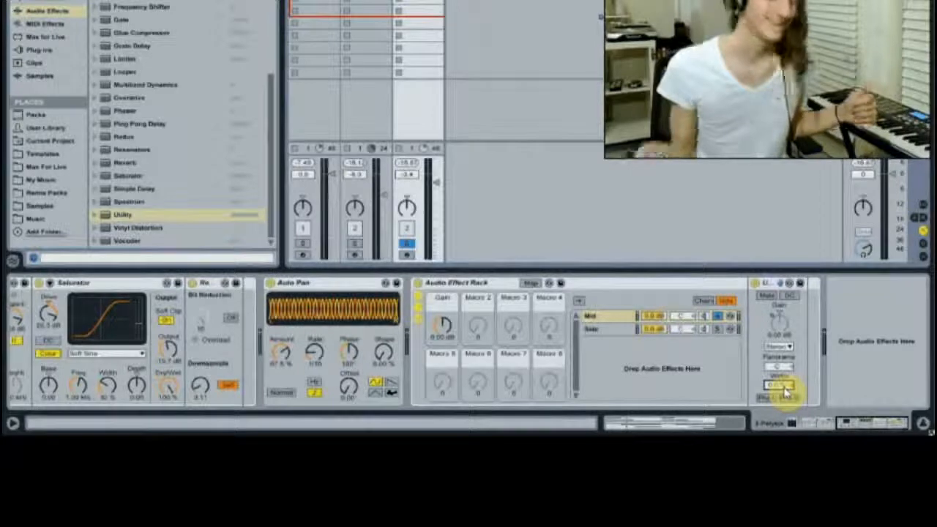
left_click_drag(785, 388, 788, 351)
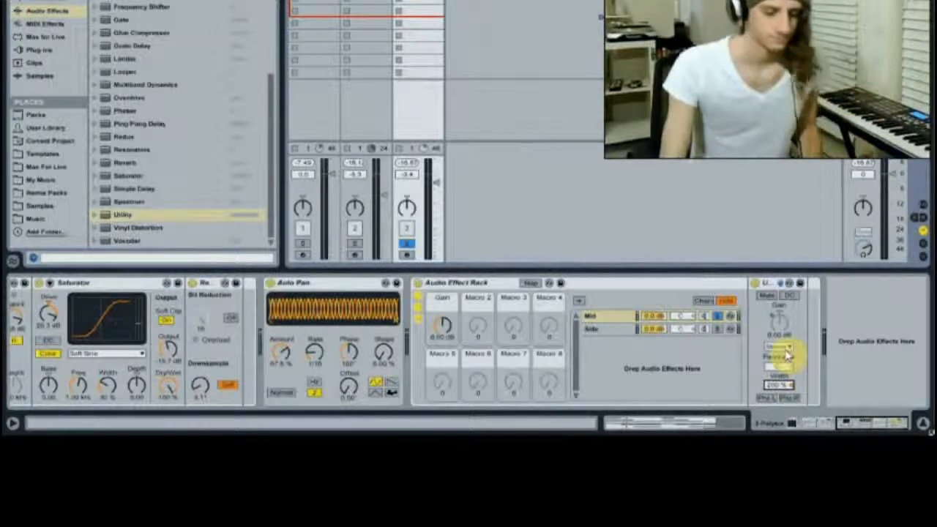
key("space")
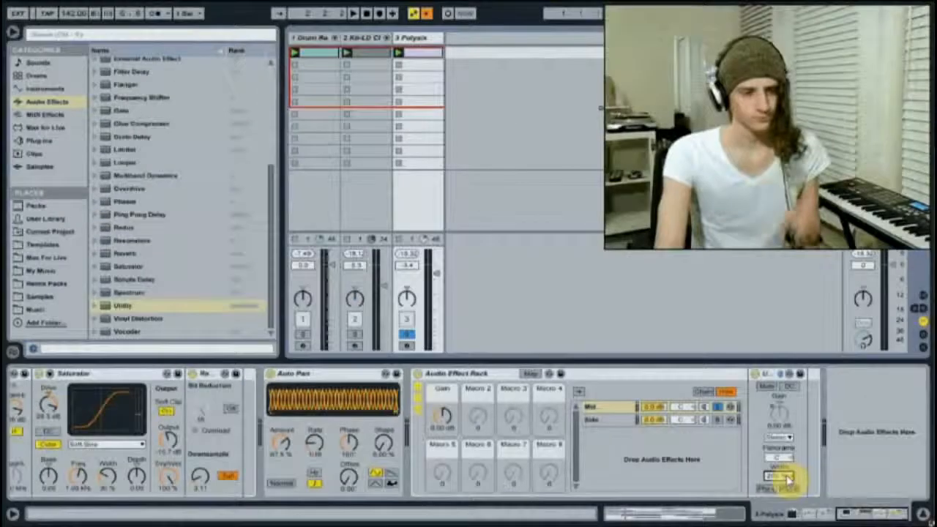
left_click_drag(789, 389, 789, 436)
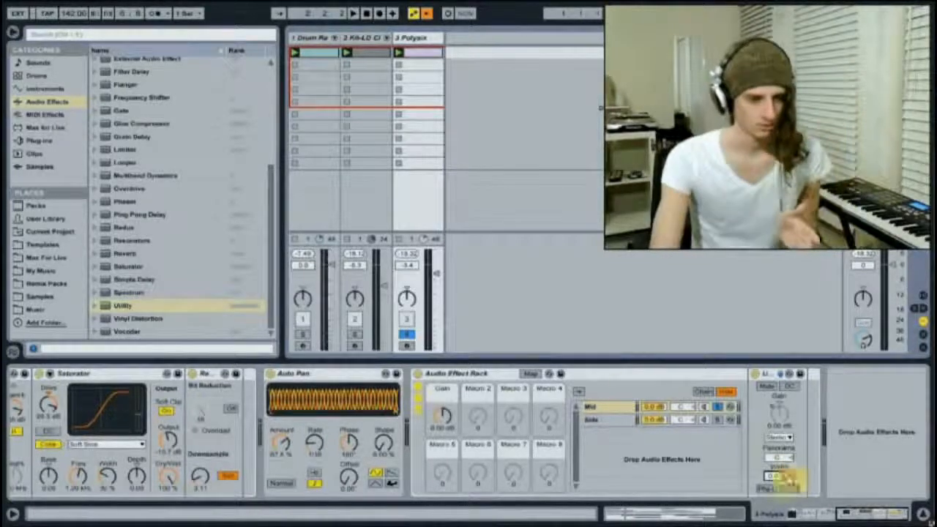
- Set the Side chain's Utility to Stereo mode with centred panorama
left_click(607, 420)
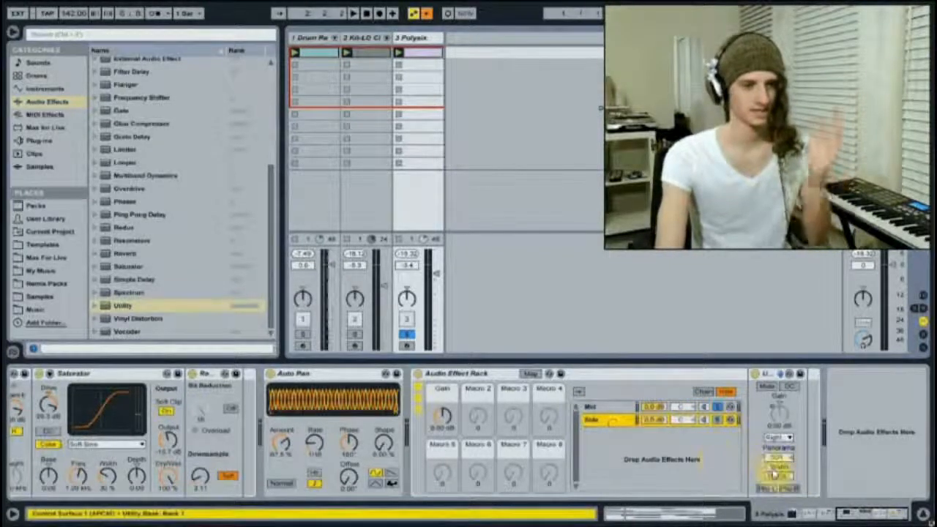
left_click(780, 438)
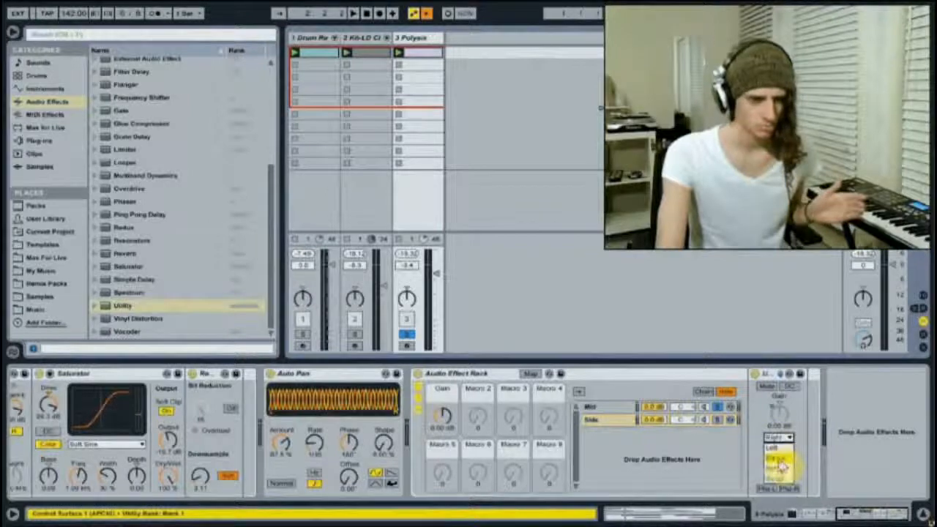
left_click(778, 471)
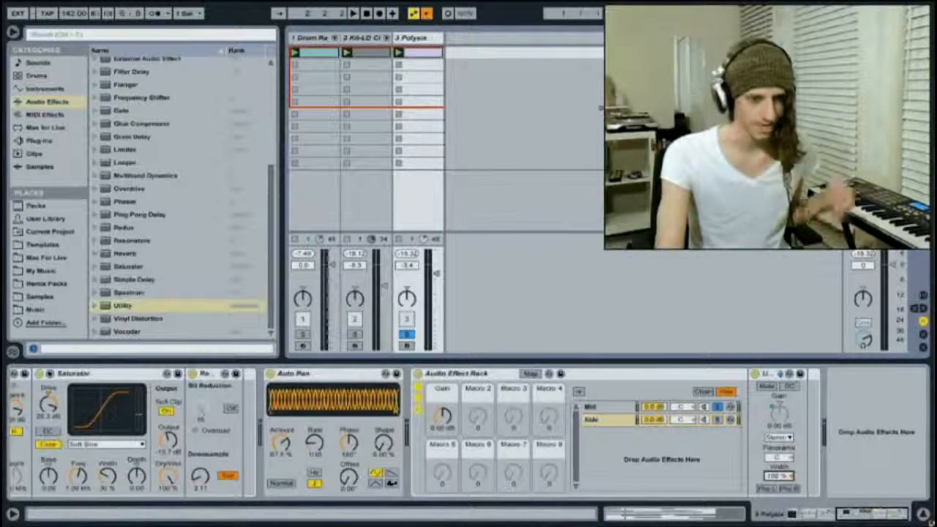
- Delete the Mid/Side Audio Effect Rack that follows the Auto Pan
left_click(588, 407)
left_click(470, 378)
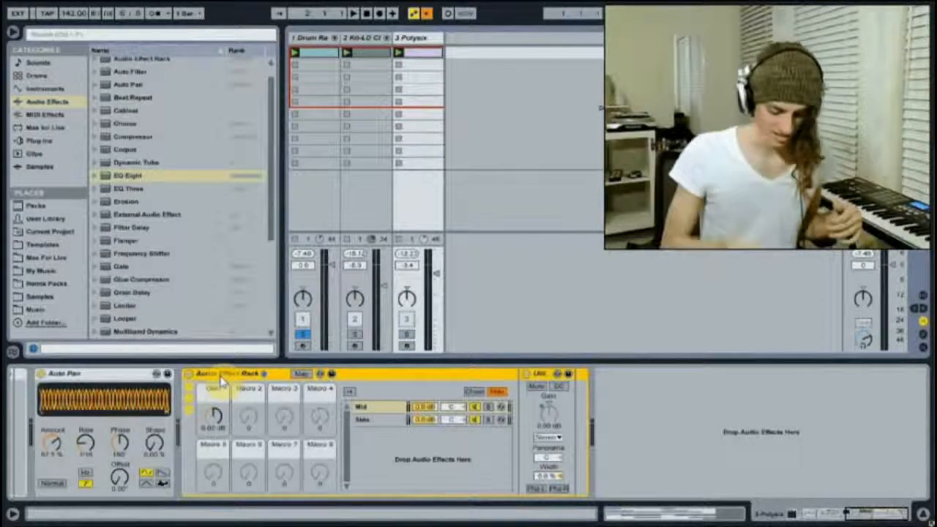
key("Delete")
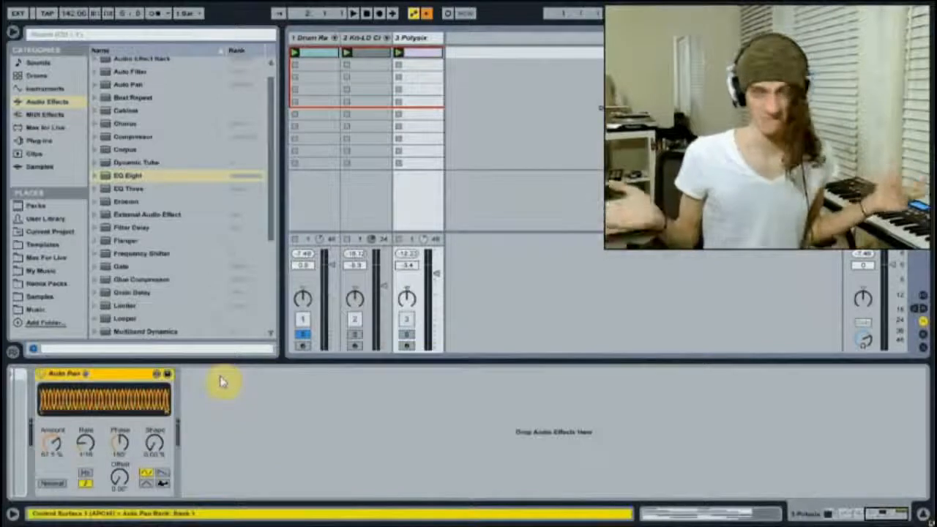